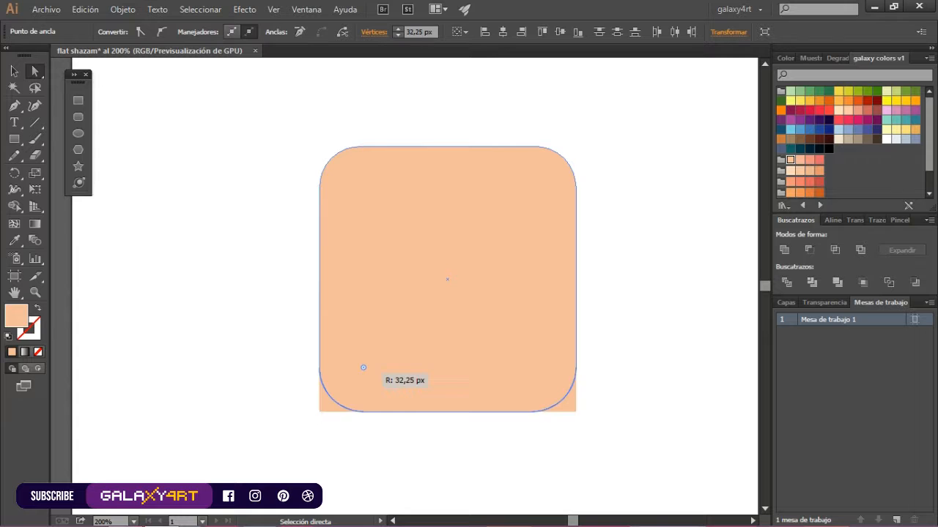
Round the skin-coloured shape's bottom corners to about 32 px and draw a bright red rectangle over its lower part.
drag(367, 364, 368, 365)
key(ctrl+shift+a)
key(m)
drag(298, 237, 602, 419)
click(819, 110)
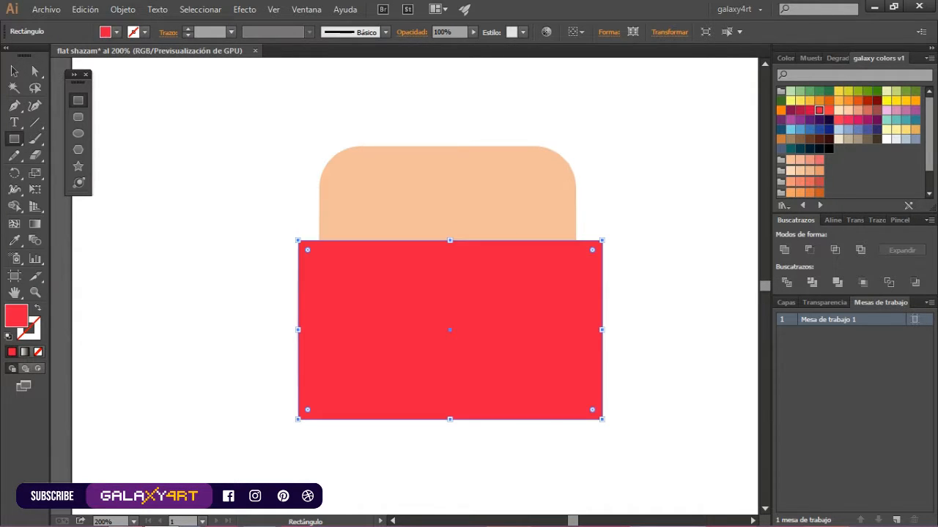
Trim the parts of the red rectangle that lie outside the skin-coloured shape with the Shape Builder.
key(v)
shift+click(512, 198)
key(shift+m)
alt+click(588, 395)
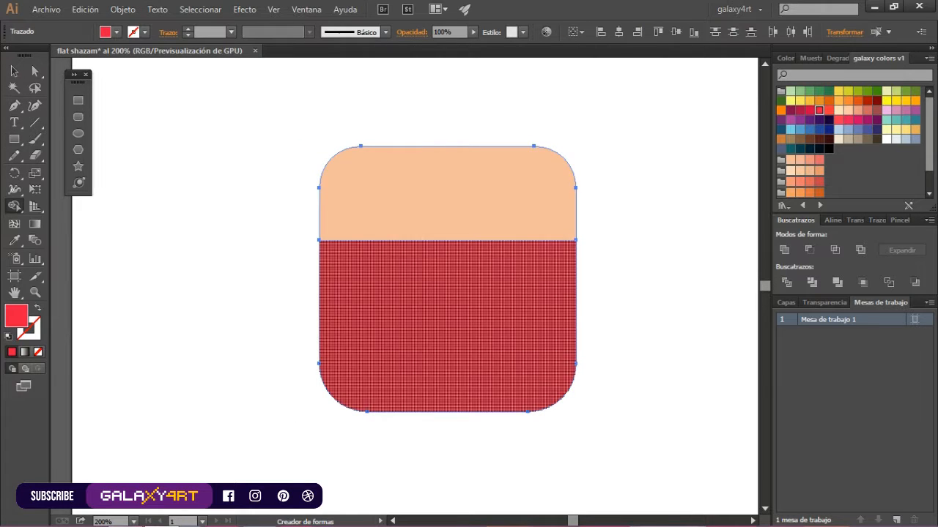
Draw a thin yellow stripe across the full width along the red area's upper edge.
key(m)
drag(319, 240, 577, 255)
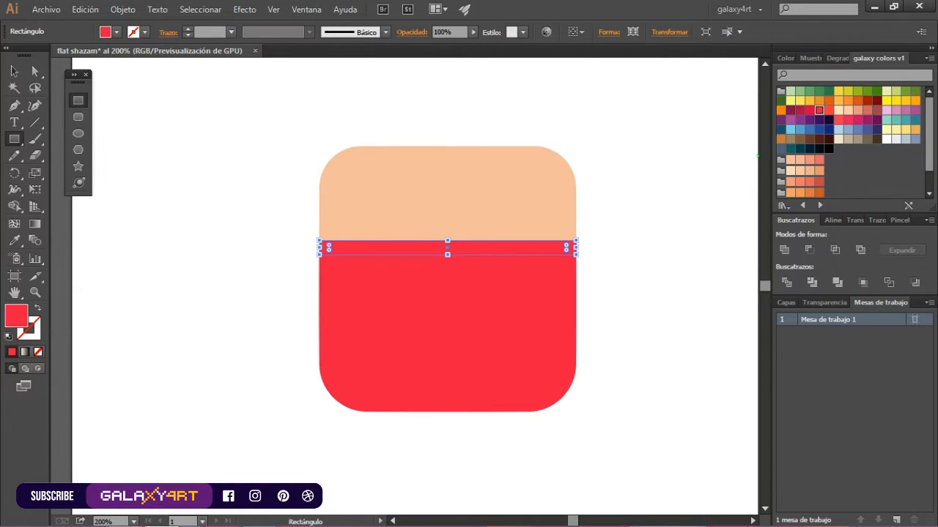
click(809, 100)
drag(448, 279, 425, 314)
Draw a dark navy rectangle about 45 px tall resting on the head's top edge as the hair.
key(l)
key(m)
drag(312, 118, 517, 181)
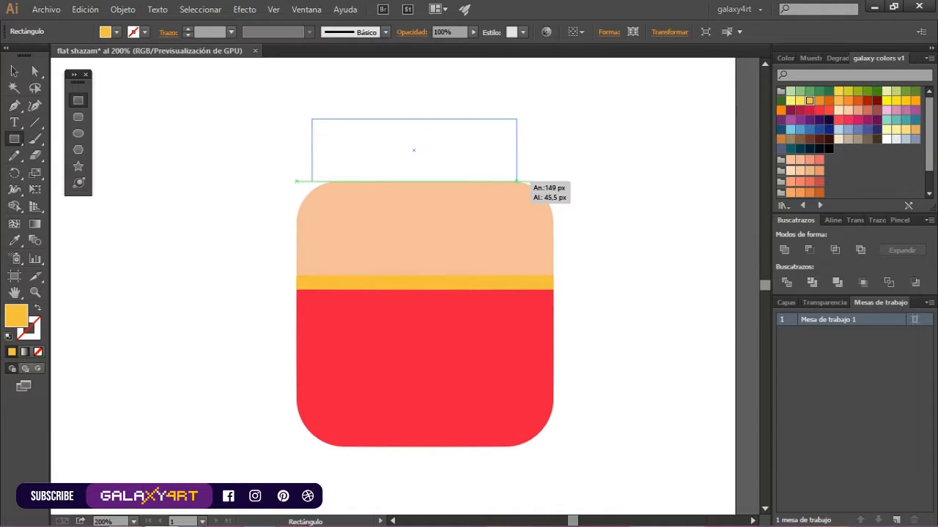
drag(523, 181, 533, 181)
click(809, 148)
Round the hair rectangle's lower-left and upper-right corners strongly and unite it into a plain path.
key(a)
click(317, 172)
drag(321, 173, 374, 119)
click(533, 118)
drag(524, 127, 473, 170)
key(v)
click(785, 250)
Try enlarging the hair shape, sending it to the back and repositioning it above the head.
drag(306, 118, 253, 104)
drag(381, 137, 408, 153)
right_click(462, 141)
mouse_move(528, 352)
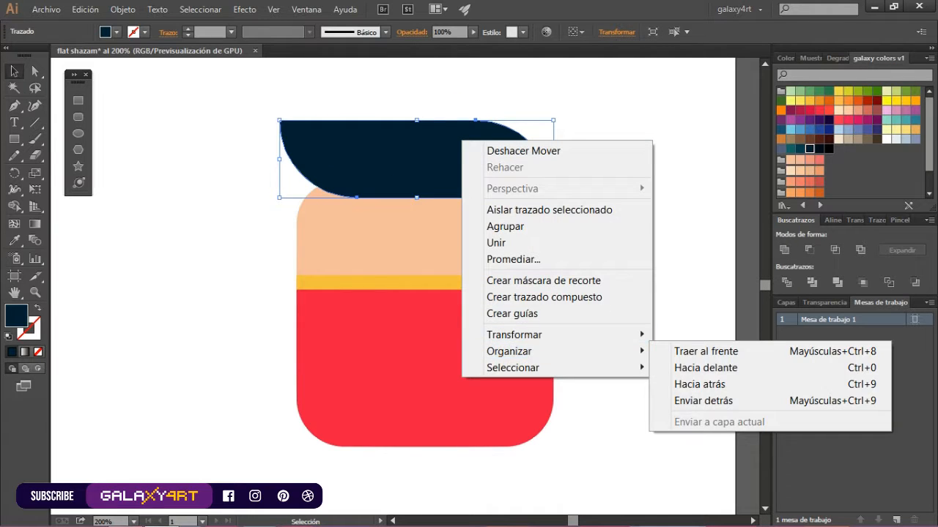
click(703, 401)
drag(437, 148, 407, 132)
click(623, 191)
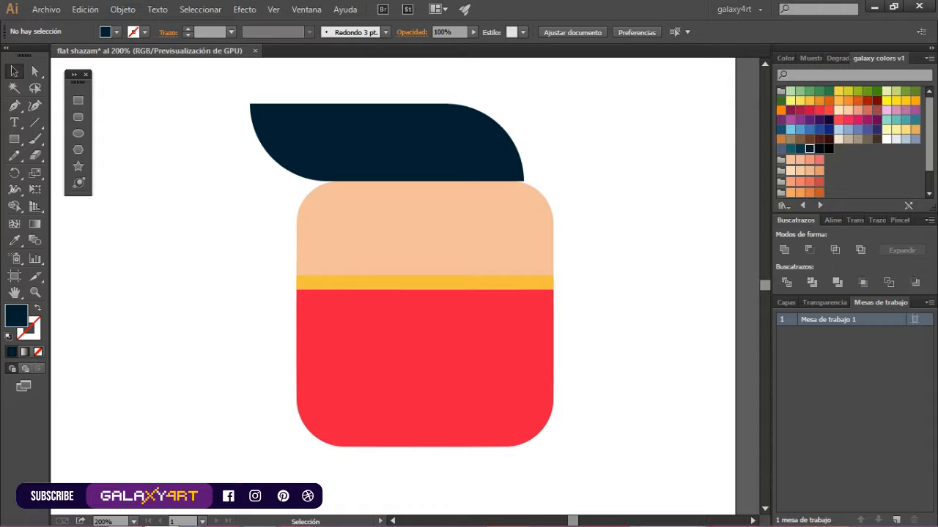
drag(476, 139, 511, 140)
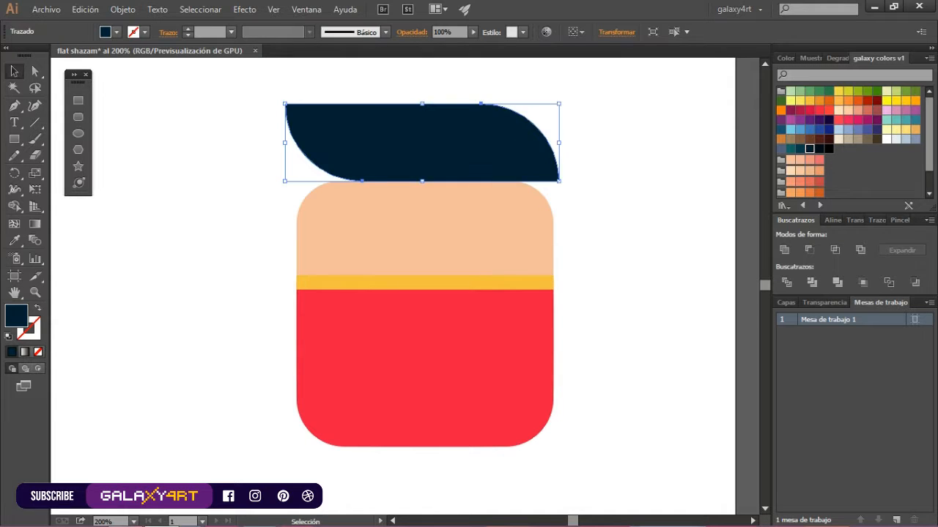
drag(446, 138, 439, 138)
Undo the hair's enlargement, reordering and moves.
key(ctrl+z)
key(ctrl+z)
key(ctrl+z)
key(ctrl+z)
key(ctrl+z)
key(ctrl+z)
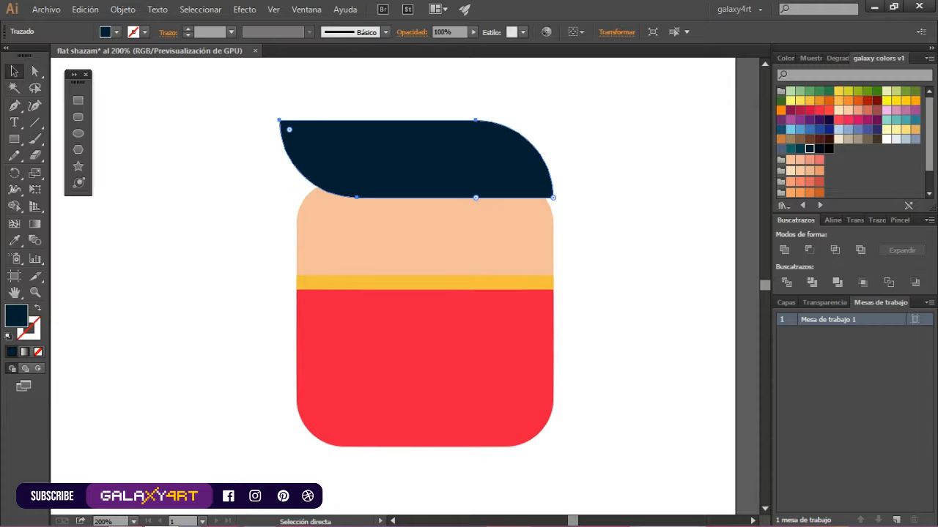
Shift the hair slightly left and draw a near-black rectangle with fully rounded ends at the head's upper-left corner.
drag(480, 146, 473, 146)
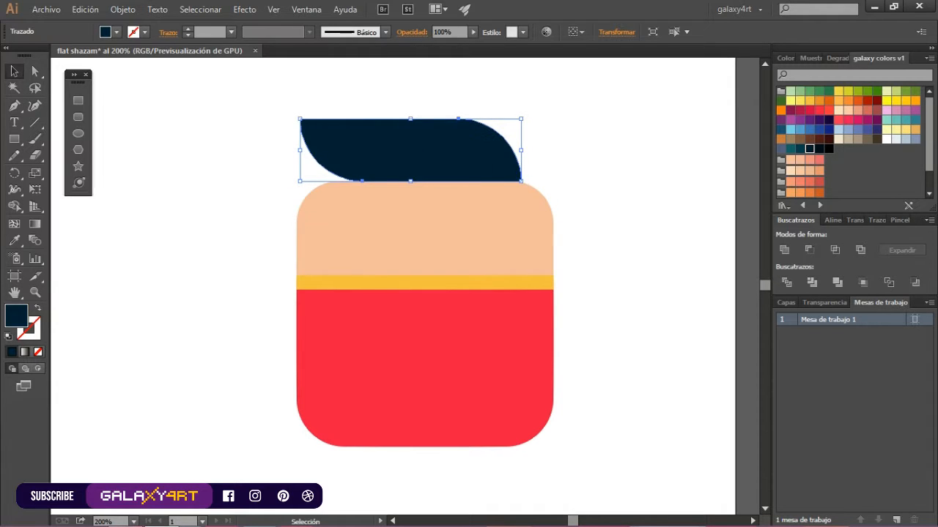
key(m)
drag(280, 171, 363, 221)
drag(353, 211, 319, 205)
key(v)
click(818, 149)
Send the near-black pill shape to the back, place it under the hair's left end and unite it into a path.
right_click(300, 186)
mouse_move(410, 396)
click(628, 446)
drag(304, 196, 308, 186)
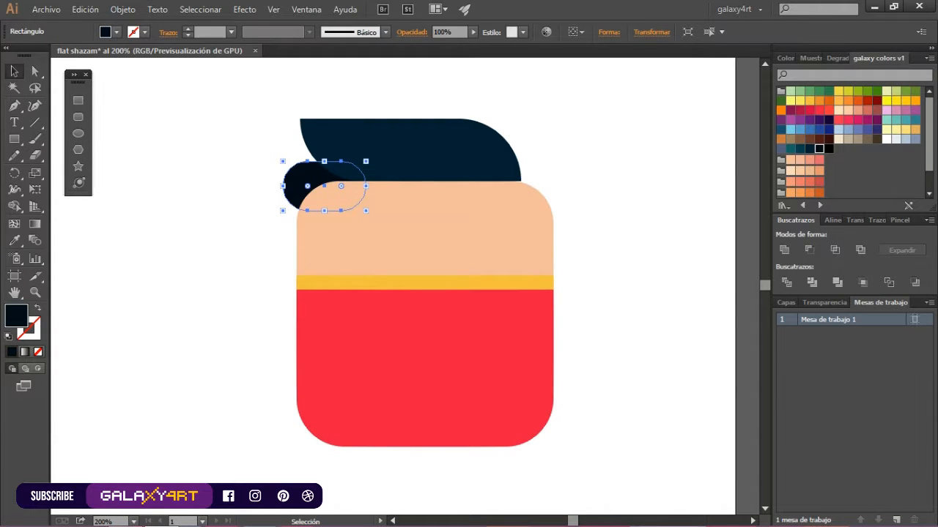
click(784, 250)
Copy the left hair tuft to the head's upper-right corner and bring the copy to the front.
drag(305, 179, 505, 183)
right_click(557, 176)
mouse_move(605, 386)
click(380, 385)
Align the right hair tuft vertically to the left tuft by their top edges.
click(299, 188)
shift+click(519, 192)
click(299, 188)
click(832, 220)
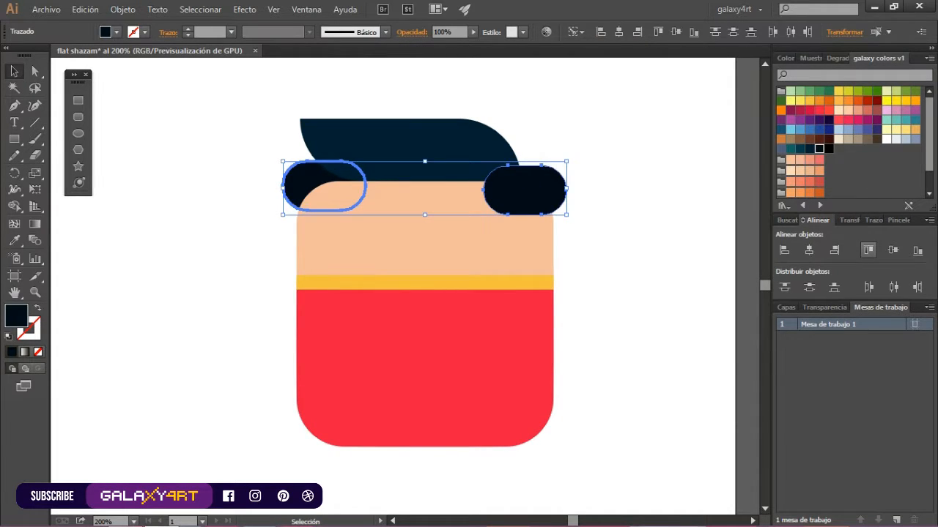
click(867, 251)
click(639, 213)
Draw a skin-coloured circle as an ear below the right tuft, with a smaller salmon circle inside it.
drag(513, 196, 577, 257)
key(i)
click(492, 241)
key(l)
mouse_move(545, 226)
mouse_down()
mouse_move(559, 240)
mouse_move(566, 231)
mouse_up()
click(810, 159)
Group the two circles of the ear.
ctrl+shift+click(570, 238)
right_click(570, 238)
click(614, 307)
click(624, 257)
click(501, 296)
key(v)
key(ctrl+shift+a)
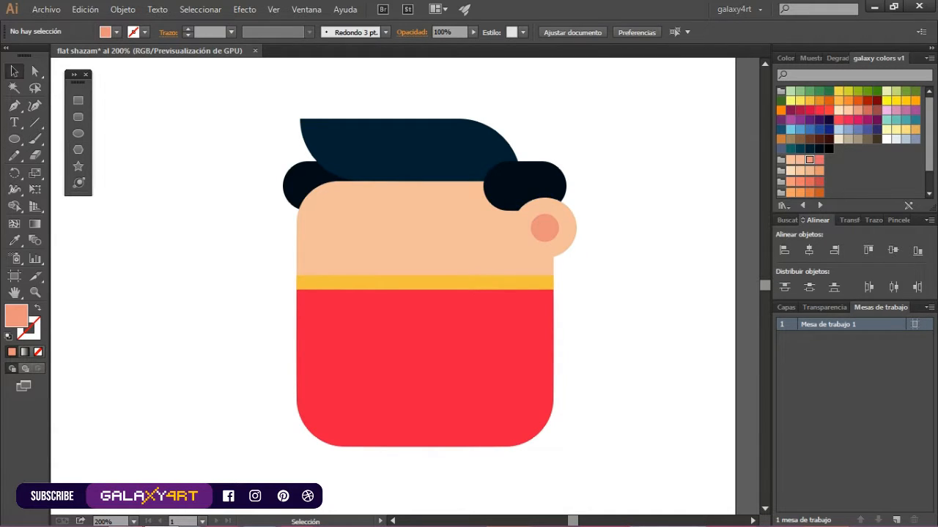
Inside the ear group, enlarge the inner circle slightly and centre it on the outer circle.
click(524, 188)
scroll(524, 188, up, 1)
scroll(597, 316, down, 1)
double_click(589, 302)
drag(603, 316, 607, 321)
shift+click(617, 296)
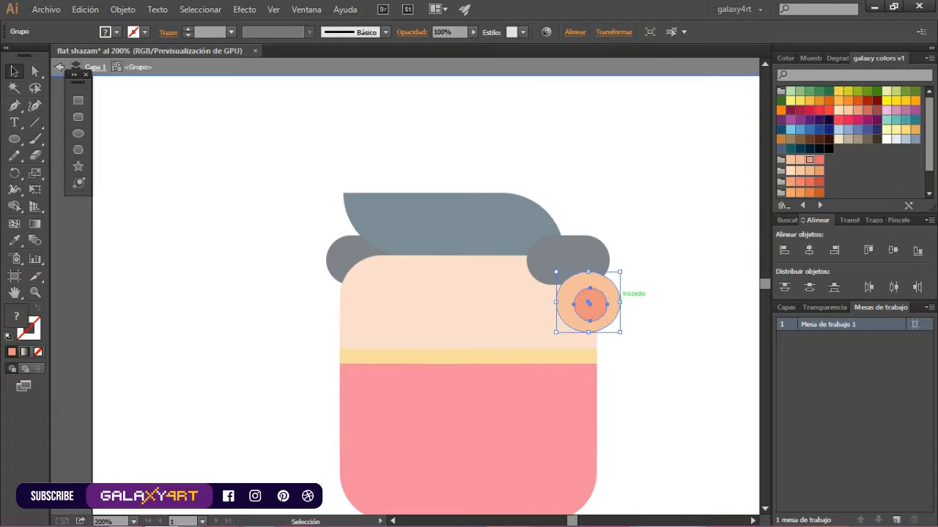
click(893, 250)
click(587, 302)
key(ctrl+shift+a)
key(Escape)
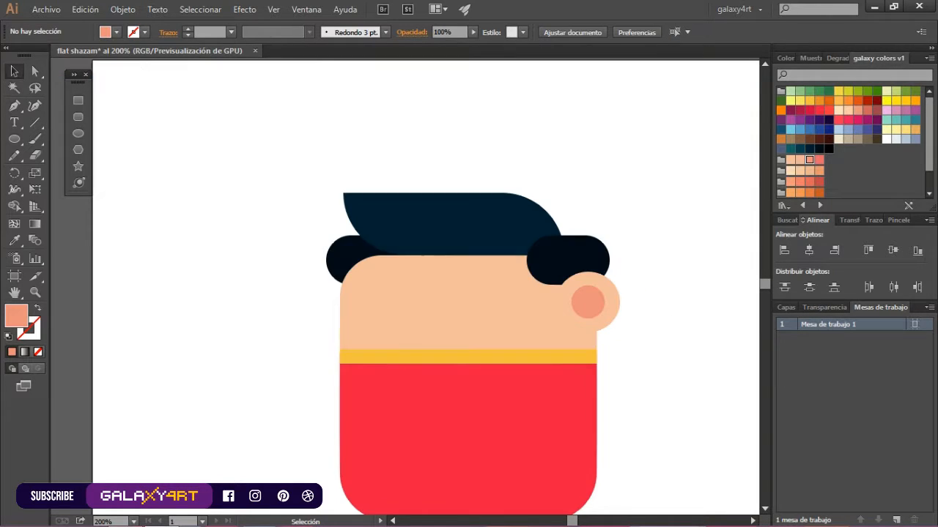
Draw a small upright navy pill as the left eye and copy it horizontally for the right eye.
click(78, 117)
drag(385, 261, 401, 291)
click(810, 149)
click(786, 220)
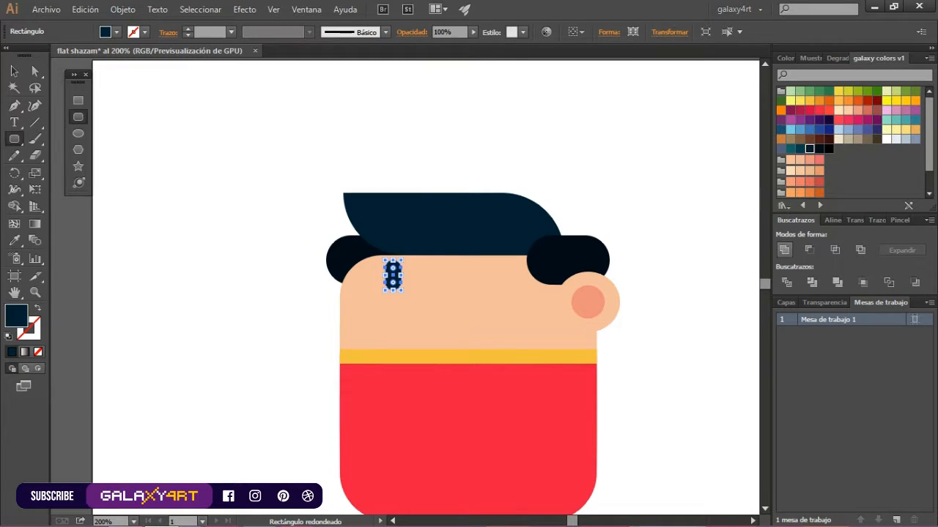
key(v)
drag(472, 273, 475, 277)
Draw a white circle beside the head and a white rectangle overlapping its upper half.
click(78, 132)
drag(182, 297, 249, 363)
click(886, 140)
click(78, 100)
mouse_move(171, 285)
mouse_down()
mouse_move(272, 332)
mouse_move(221, 329)
mouse_up()
Cut away the rectangle and the circle's upper half with the Shape Builder, and place the half circle as a smile below the eyes.
ctrl+shift+click(216, 349)
key(shift+m)
alt+click(216, 291)
alt+click(216, 313)
click(14, 70)
drag(216, 345, 435, 321)
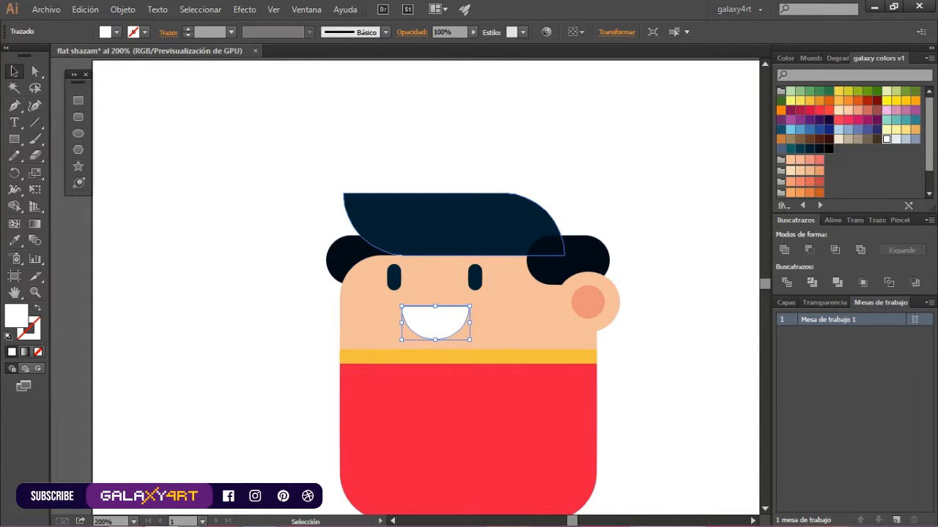
key(ctrl+shift+a)
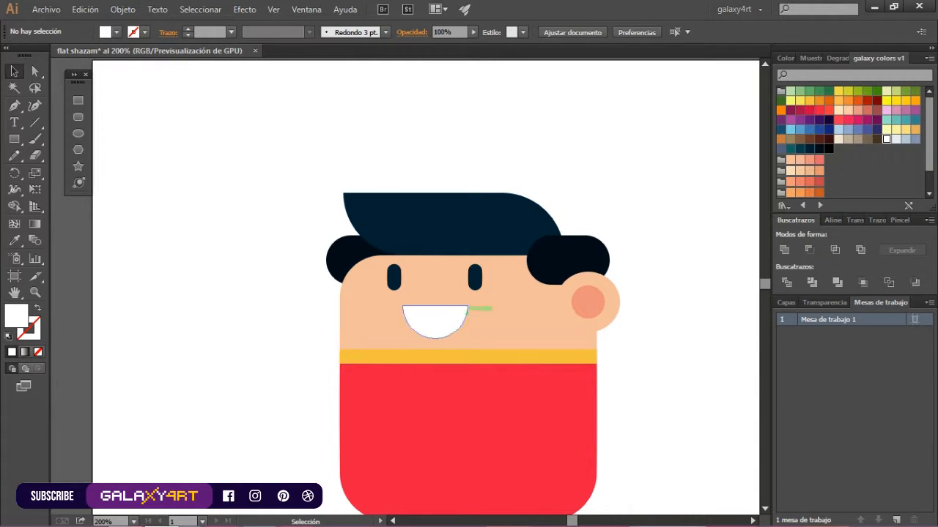
Select both side hair tufts and enlarge them slightly.
click(568, 258)
shift+click(340, 256)
drag(326, 236, 314, 234)
drag(338, 253, 349, 256)
key(ctrl+shift+a)
Move the main hair shape slightly right and enlarge it up and to the left.
drag(381, 220, 397, 220)
drag(359, 194, 323, 184)
click(298, 165)
Draw a small salmon rounded rectangle as the right cheek and copy it to the left cheek.
click(79, 117)
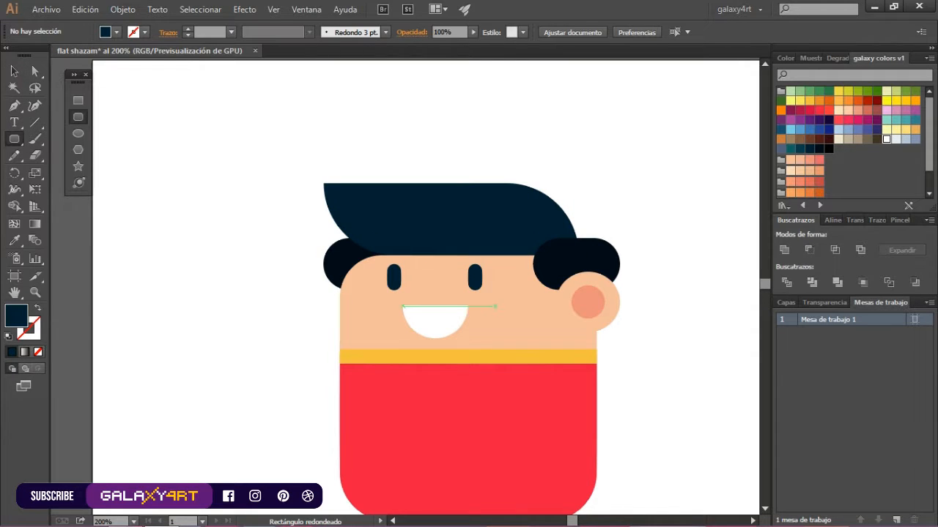
drag(526, 315, 526, 315)
click(809, 160)
key(v)
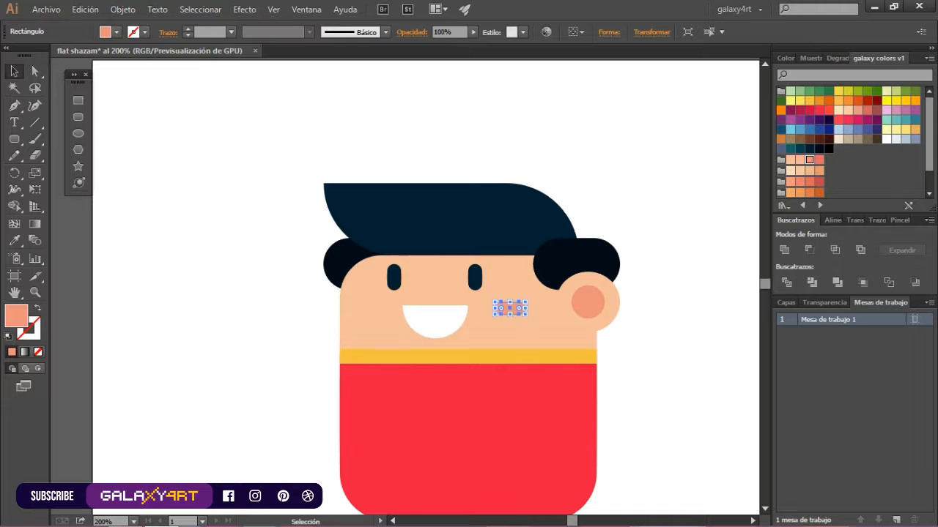
drag(510, 307, 379, 305)
Copy the right hair tuft slightly upward and fill the lower original with black.
key(ctrl+plus)
scroll(385, 253, down, 2)
scroll(537, 237, up, 2)
click(555, 231)
drag(554, 232, 554, 208)
click(483, 279)
click(809, 149)
click(819, 149)
click(810, 148)
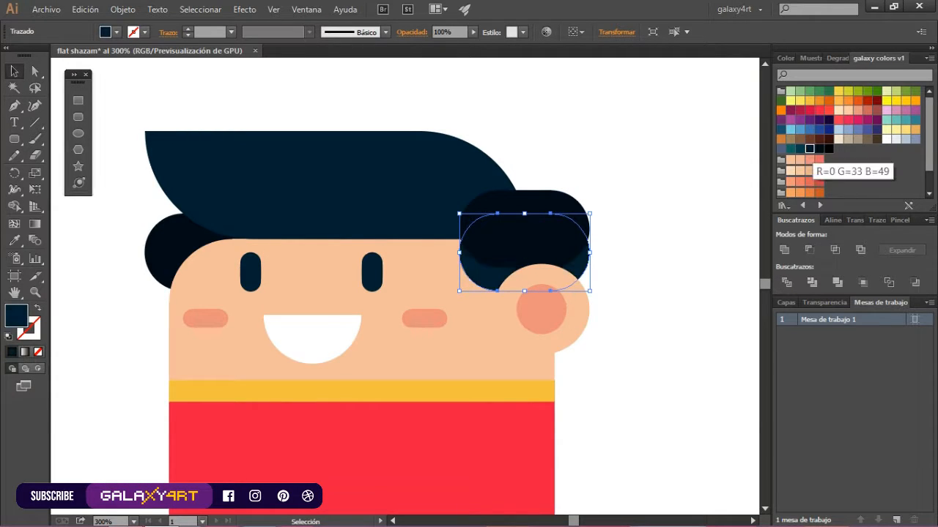
click(819, 149)
click(828, 148)
Remove the copy's excess above the right tuft with the Shape Builder and group the tuft with its shadow.
shift+click(551, 203)
key(shift+m)
alt+click(546, 202)
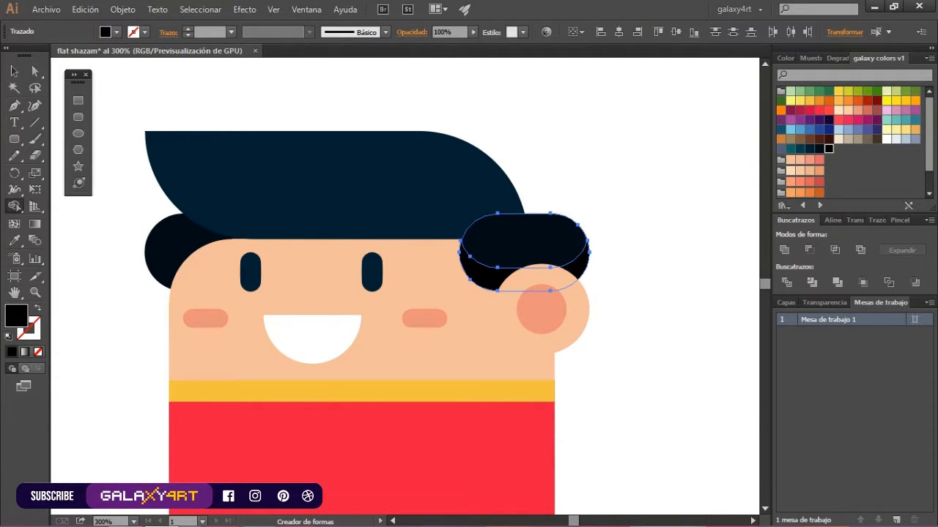
key(v)
drag(626, 220, 581, 244)
right_click(581, 244)
click(624, 314)
click(630, 300)
Copy the left hair tuft slightly upward and fill the lower original with black.
click(160, 253)
drag(161, 251, 162, 227)
click(163, 278)
click(819, 149)
click(828, 149)
Remove the copy's excess above the left tuft with the Shape Builder and group the tuft with its shadow.
shift+click(161, 206)
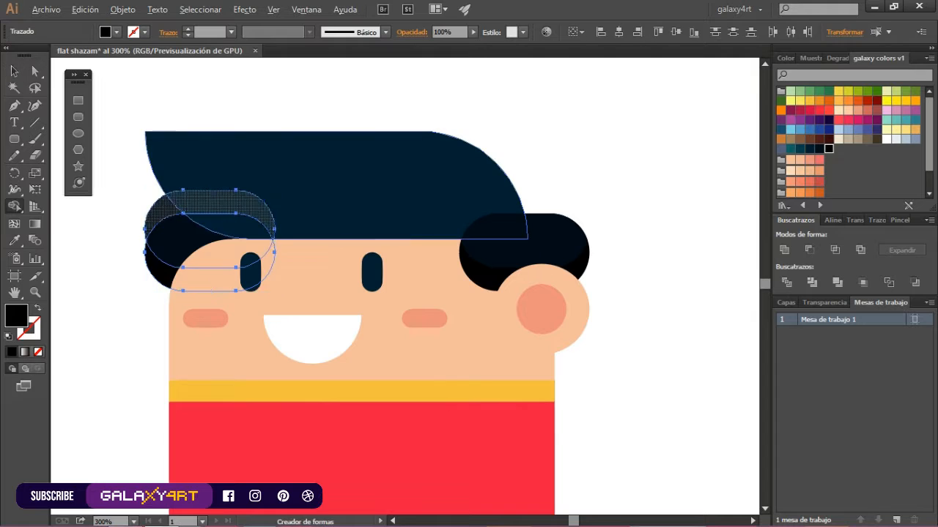
key(shift+m)
alt+click(168, 204)
right_click(160, 245)
key(Escape)
key(v)
right_click(163, 255)
click(197, 323)
click(636, 323)
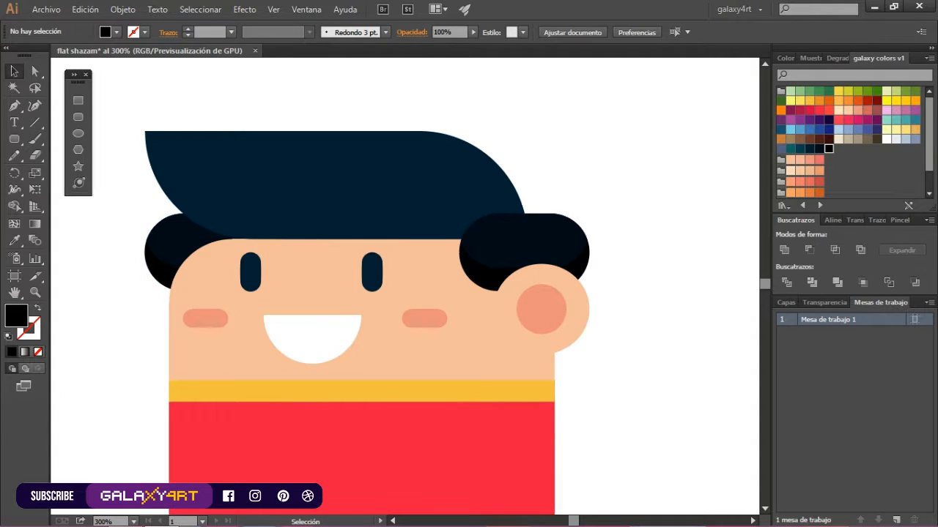
Copy the smile slightly downward and fill the upper original with light grey.
drag(476, 322, 542, 298)
drag(388, 307, 388, 314)
click(389, 294)
click(896, 139)
Remove the copy's excess below the smile with the Shape Builder and group the mouth pieces.
shift+click(378, 343)
key(shift+m)
alt+click(378, 342)
key(v)
right_click(392, 322)
click(431, 167)
scroll(446, 158, down, 2)
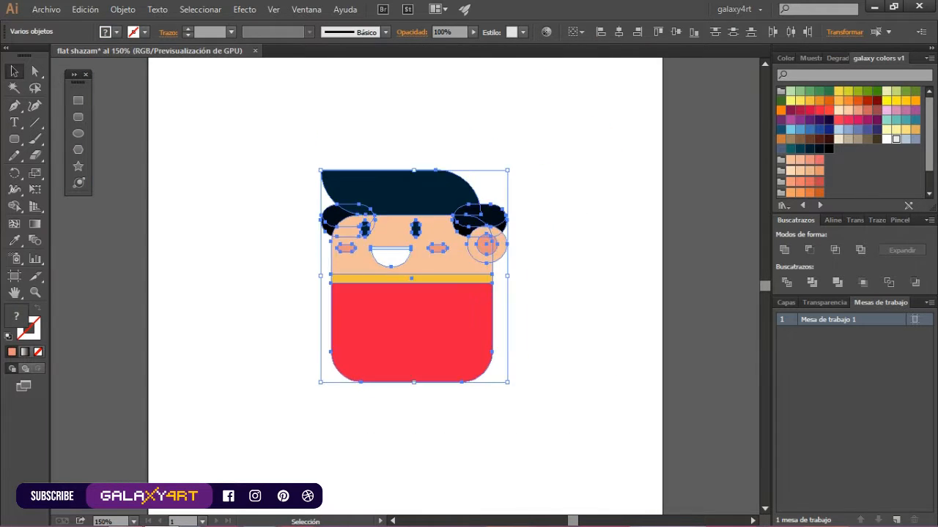
Move the whole character slightly right and up on the artboard.
drag(412, 329, 426, 325)
click(586, 308)
scroll(586, 308, down, 1)
scroll(443, 400, up, 1)
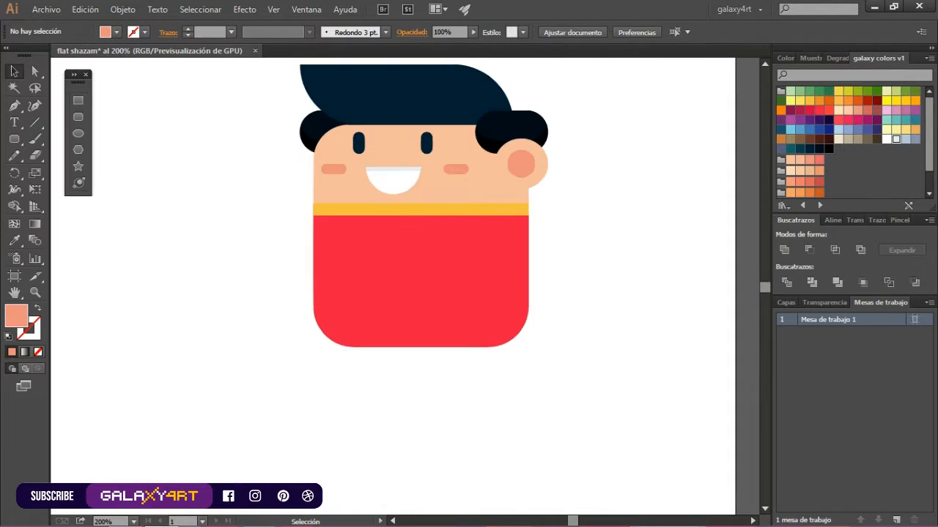
Draw a rectangle about 175 by 37 px across the body's bottom and fill it with the collar's golden yellow.
drag(307, 319, 547, 358)
drag(426, 319, 427, 307)
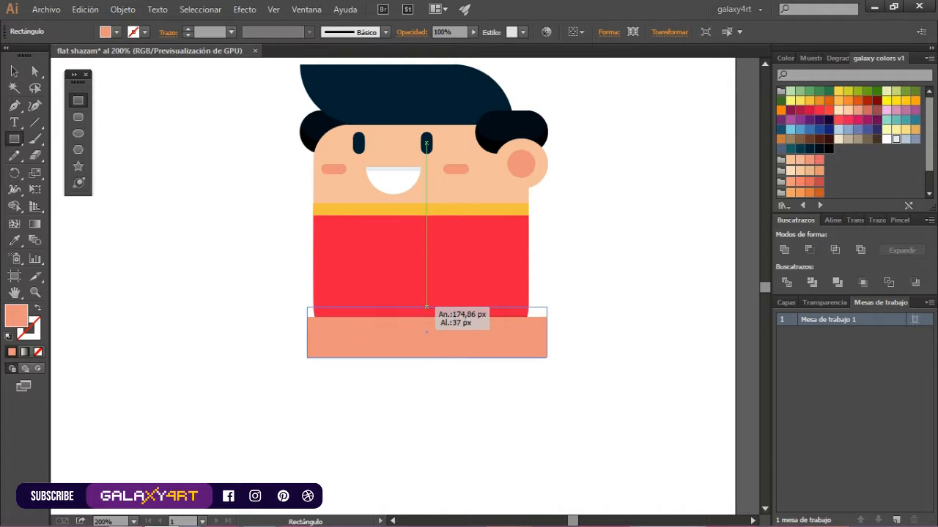
key(i)
click(440, 210)
Trim the golden rectangle to the body's rounded bottom by removing its overhanging parts with the Shape Builder.
key(v)
shift+click(469, 286)
key(shift+m)
alt+click(537, 351)
key(ctrl+shift+a)
Draw a rounded rectangle over the golden band's left part as a belt buckle and fill it with lighter yellow.
click(79, 117)
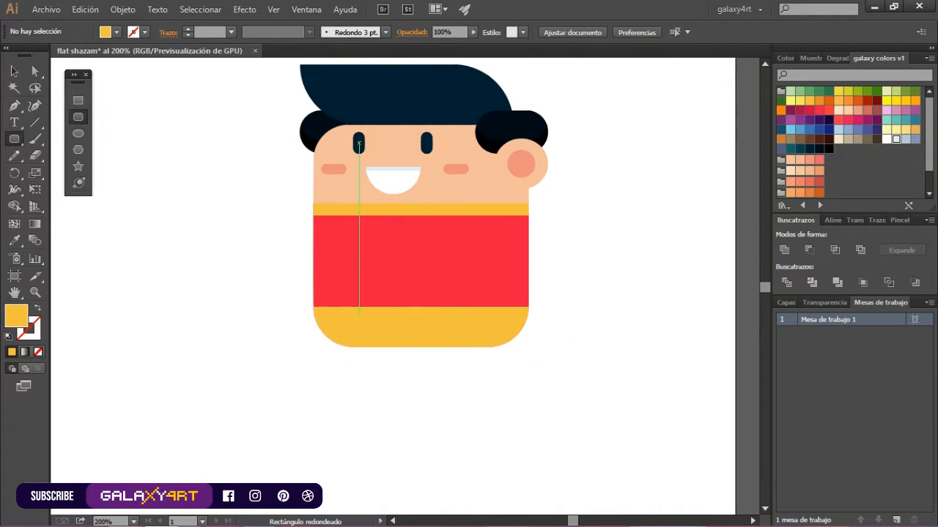
drag(334, 297, 421, 337)
click(800, 101)
key(v)
key(ctrl+shift+a)
mouse_move(377, 316)
mouse_down()
mouse_move(400, 309)
mouse_move(363, 306)
mouse_up()
key(ctrl+shift+a)
Add a small pale yellow rounded rectangle as a highlight in the buckle's upper left.
click(78, 117)
click(789, 100)
key(v)
key(ctrl+shift+a)
click(369, 307)
shift+click(400, 305)
key(ctrl+shift+a)
scroll(376, 315, up, 1)
scroll(363, 306, down, 1)
click(78, 117)
drag(412, 327, 476, 451)
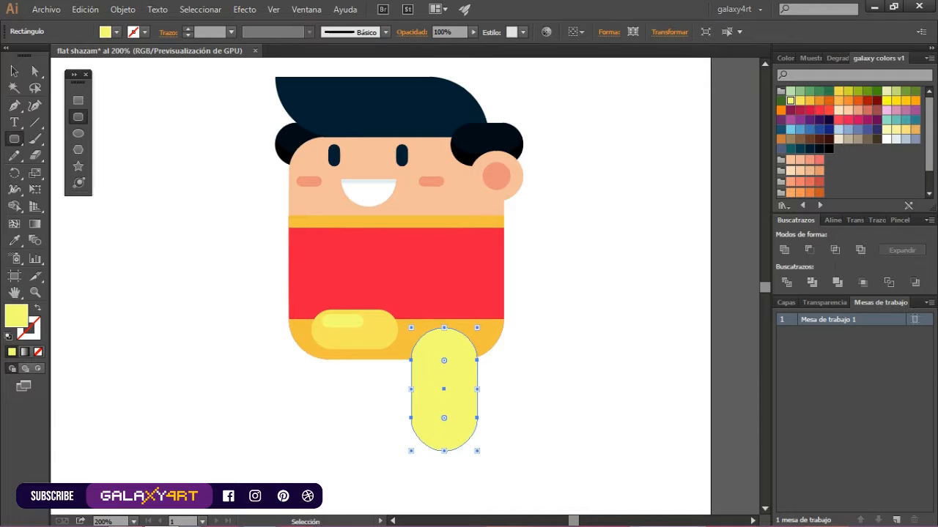
key(ctrl+z)
Draw a rectangle below the body's right side as a leg, fill it red and send it to the back.
key(m)
drag(418, 330, 486, 438)
click(818, 110)
right_click(460, 178)
mouse_move(557, 390)
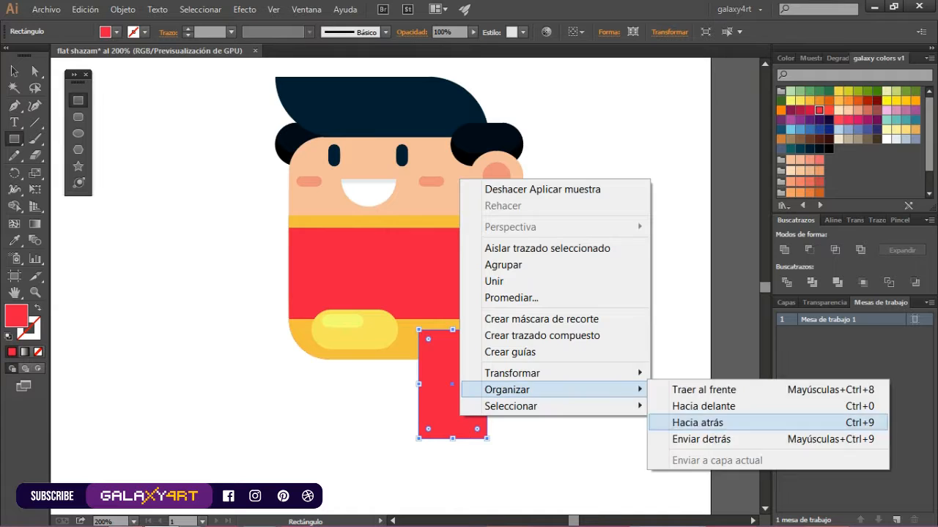
key(ctrl+shift+9)
key(v)
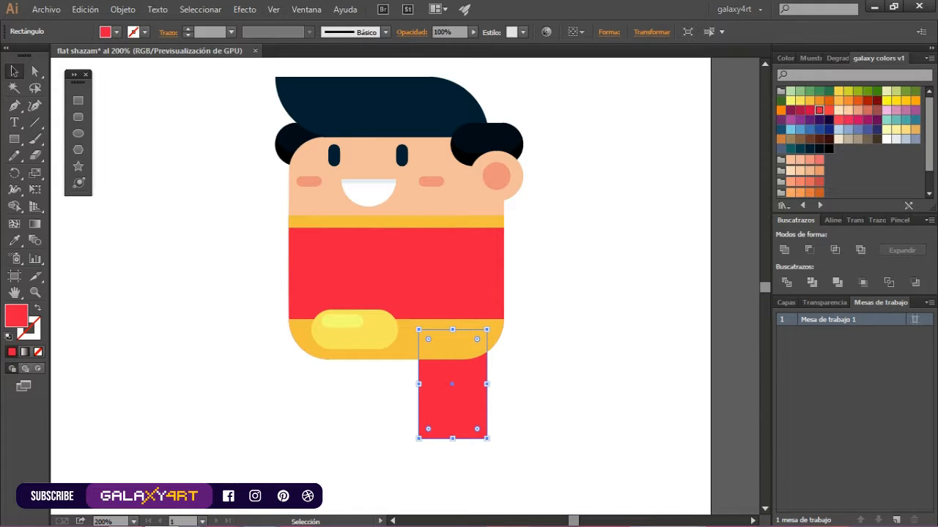
Nudge the red leg slightly left and shorten it from its lower edge.
drag(478, 396, 476, 396)
click(513, 410)
click(469, 403)
drag(450, 439, 449, 423)
click(439, 451)
key(m)
click(79, 118)
drag(408, 372, 497, 458)
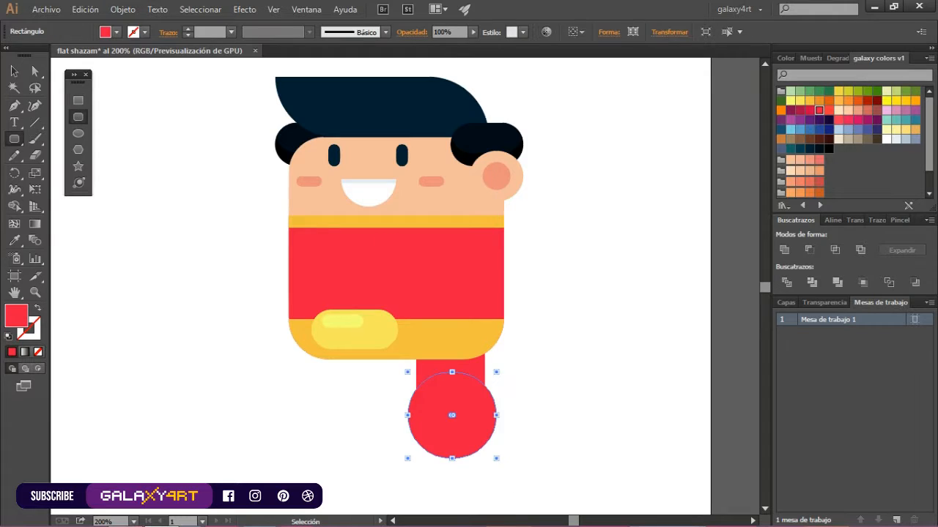
key(ctrl+z)
Draw a slightly wider rectangle over the leg's lower part as a boot, fill it yellow and narrow it from its left edge.
key(m)
drag(408, 372, 492, 422)
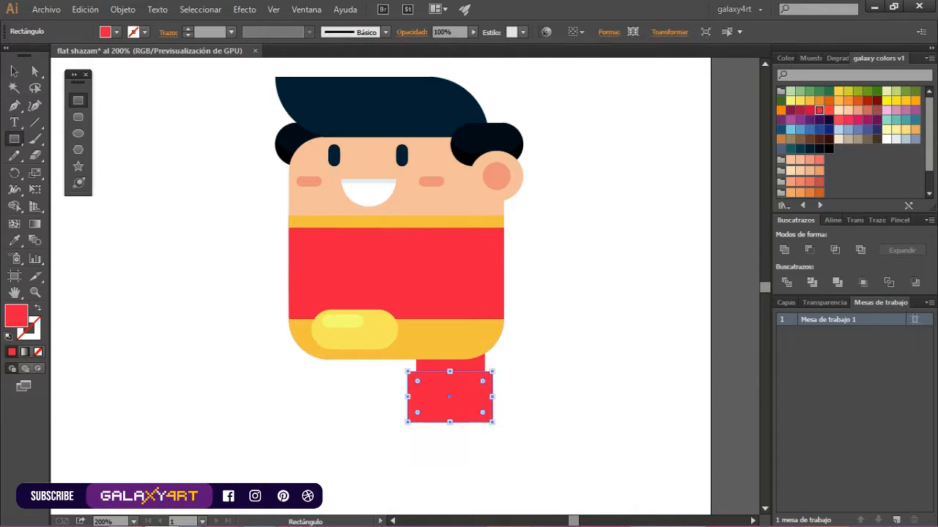
click(810, 101)
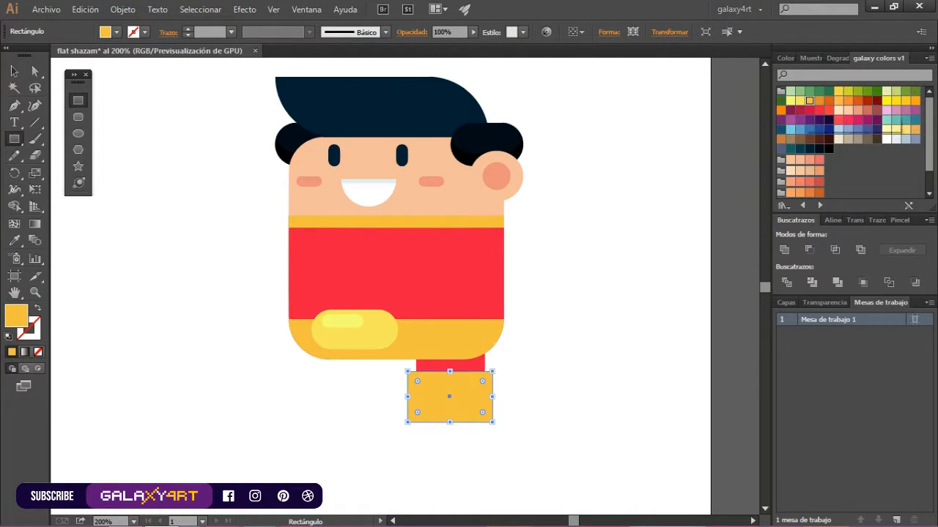
click(800, 101)
key(v)
drag(408, 397, 411, 397)
Centre the boot horizontally on the leg and move both slightly downward.
click(449, 365)
shift+click(454, 389)
click(450, 365)
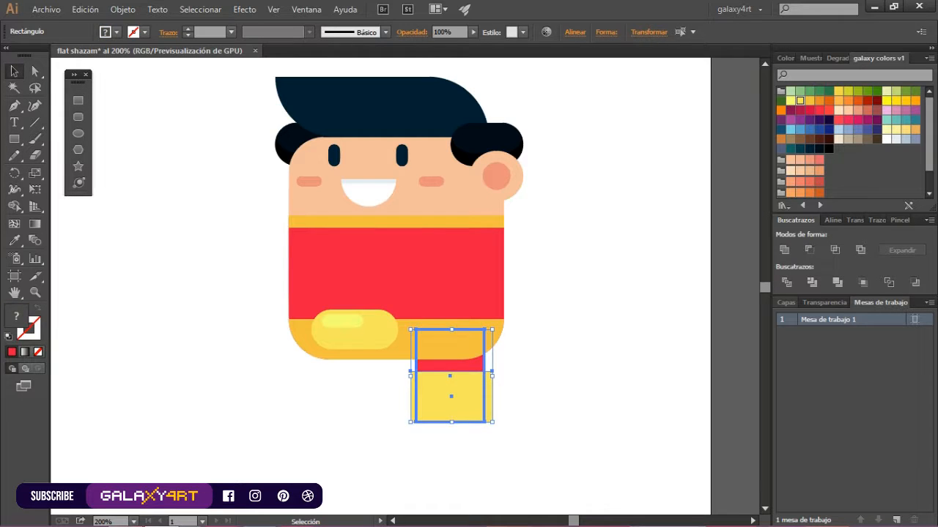
click(832, 220)
click(809, 251)
click(586, 352)
drag(528, 440, 454, 366)
drag(450, 396, 449, 405)
click(586, 351)
Delete the golden band at the body's bottom and move the buckle with its highlight upward.
click(440, 338)
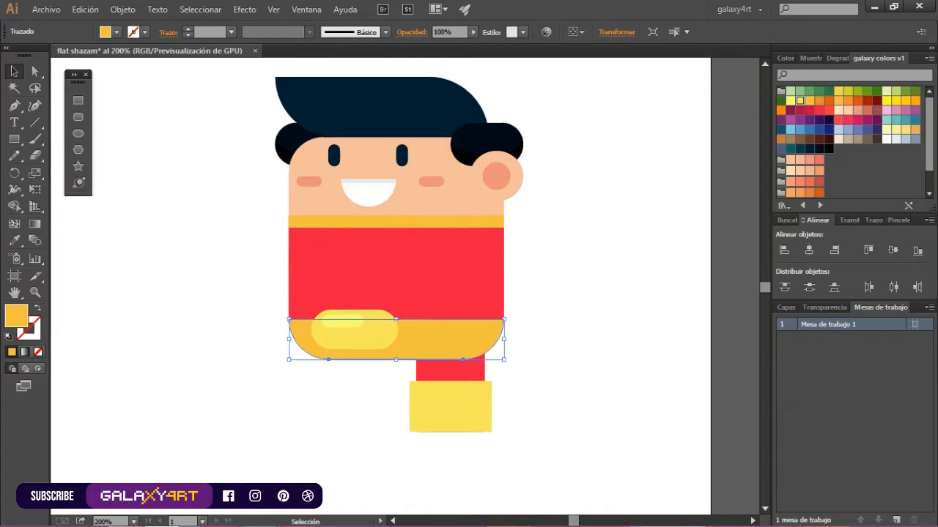
key(Delete)
click(373, 335)
shift+click(345, 321)
drag(372, 326, 354, 315)
Draw a long rectangle across the body as a belt, fill it golden yellow and send it behind the buckle.
key(m)
drag(274, 306, 514, 327)
click(810, 101)
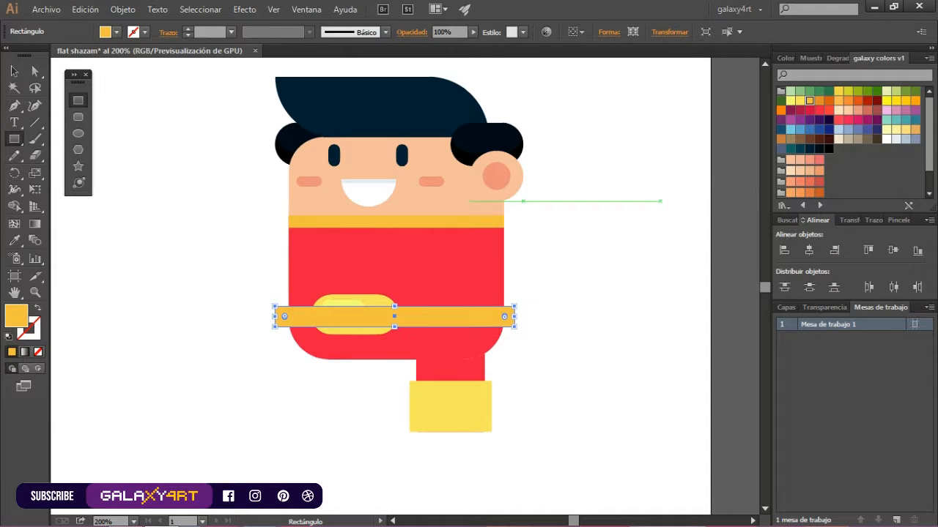
key(ctrl+bracketleft)
Make the belt about 20 px tall and shorten both ends so they overhang the body only slightly.
key(v)
drag(394, 306, 433, 314)
click(522, 314)
click(510, 315)
drag(514, 314, 511, 313)
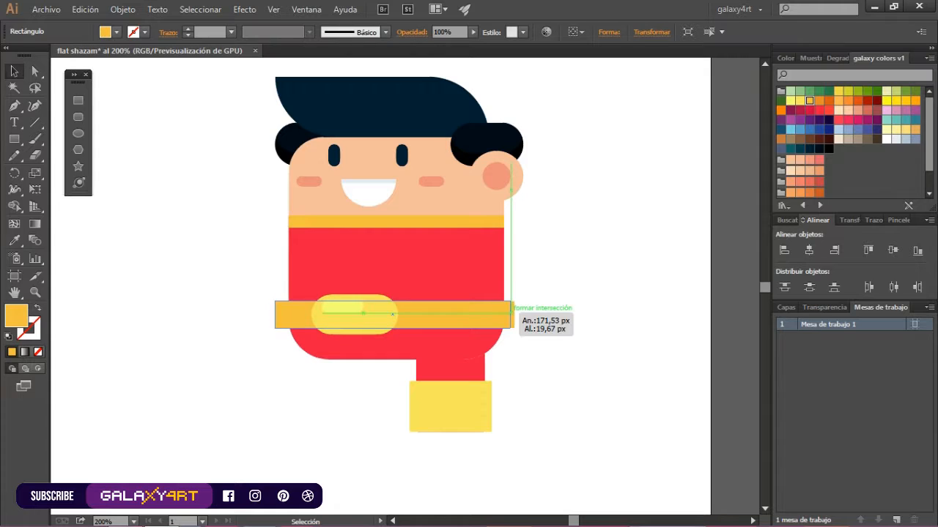
click(523, 314)
click(293, 315)
drag(275, 314, 280, 314)
click(262, 315)
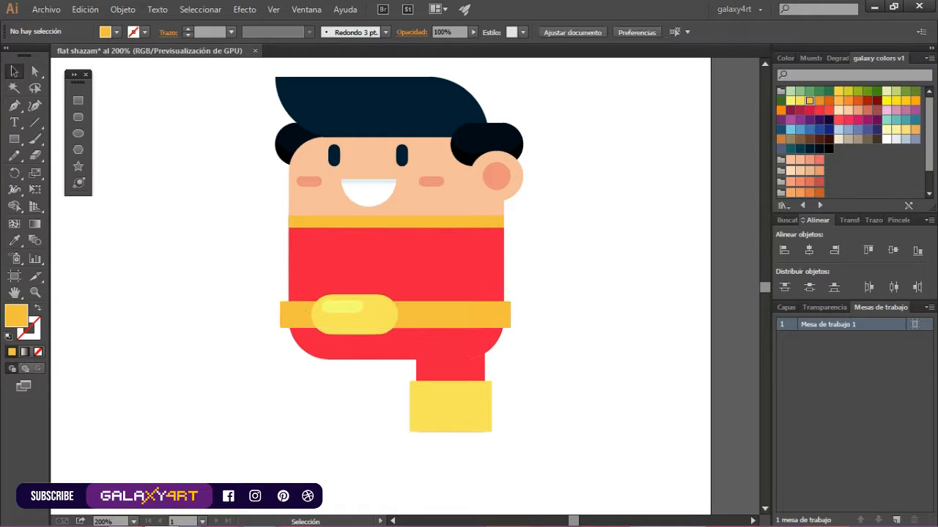
Group the belt, the buckle and its highlight.
click(299, 315)
shift+click(330, 322)
shift+click(342, 307)
right_click(427, 319)
click(471, 165)
click(548, 279)
Fill the boot golden yellow and extend its lower edge slightly downward.
click(446, 421)
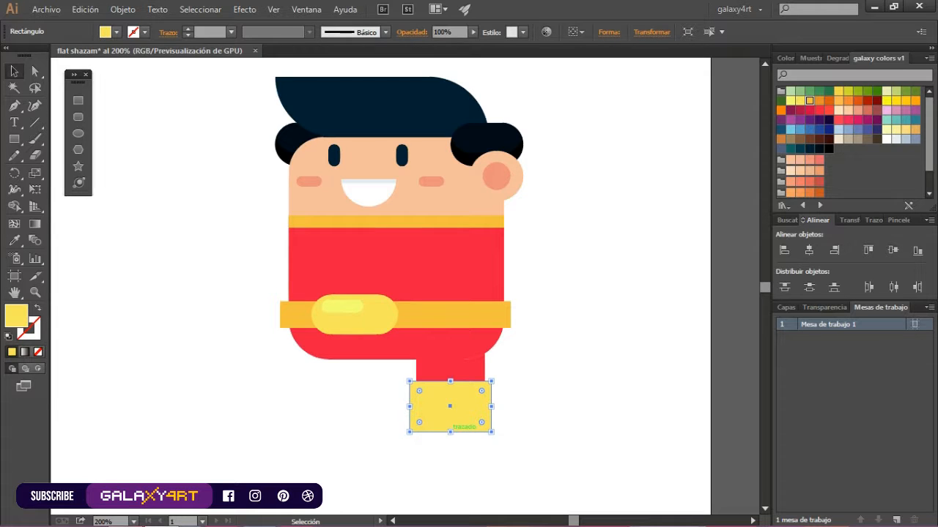
click(809, 101)
drag(451, 432, 452, 441)
click(451, 370)
click(538, 432)
Draw a red circle beside the boot and cut away its lower half with a rectangle and the Shape Builder.
click(78, 132)
drag(546, 373, 631, 459)
click(77, 100)
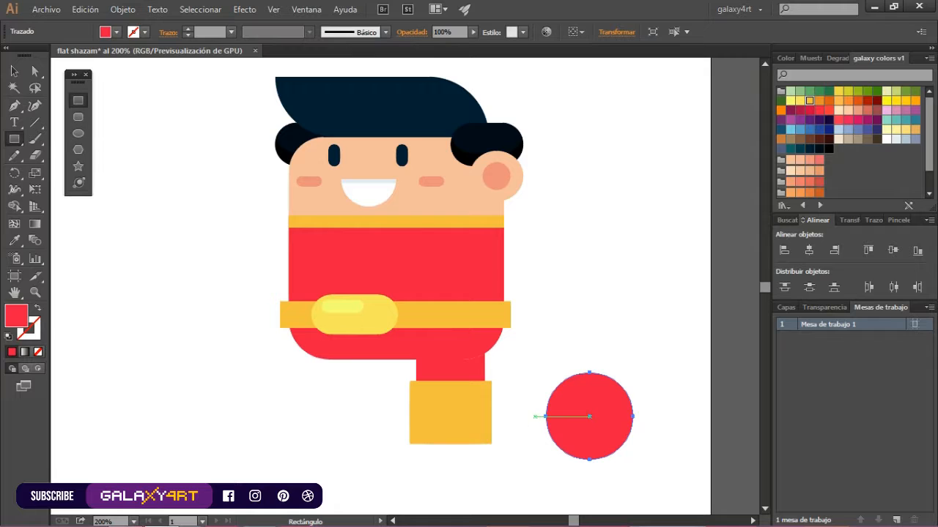
drag(534, 416, 645, 469)
click(14, 71)
drag(527, 367, 650, 476)
click(14, 207)
drag(589, 438, 588, 465)
Fill the half circle with lighter yellow and position it over the boot's lower right as a toe cap.
click(15, 71)
click(800, 101)
drag(588, 399, 469, 427)
click(545, 424)
drag(539, 469, 439, 371)
drag(475, 367, 447, 421)
click(546, 410)
drag(469, 367, 467, 366)
click(545, 410)
Draw a thin rectangle under the boot and toe cap as a sole and fill it orange.
mouse_move(396, 444)
mouse_down()
mouse_move(512, 456)
mouse_move(480, 441)
mouse_up()
click(809, 101)
click(819, 101)
key(v)
click(451, 467)
scroll(451, 459, up, 2)
click(567, 410)
scroll(558, 409, down, 2)
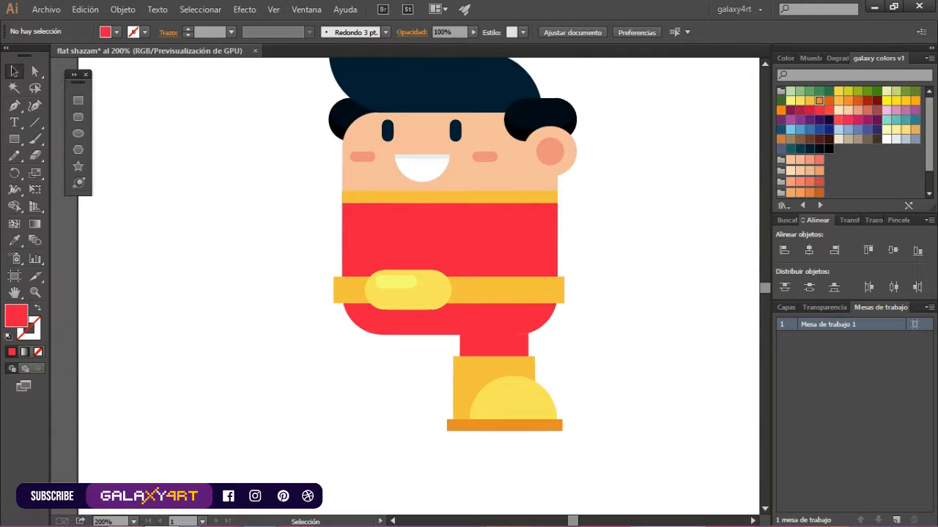
Copy the red body slightly downward and remove the copy's excess outside the leg with the Shape Builder.
click(513, 255)
scroll(506, 349, up, 1)
drag(569, 299, 569, 309)
shift+click(505, 348)
key(shift+m)
alt+click(418, 315)
Fill the remaining piece over the leg with darker red and send it behind the body as a shadow.
ctrl+click(615, 381)
ctrl+click(498, 319)
click(810, 110)
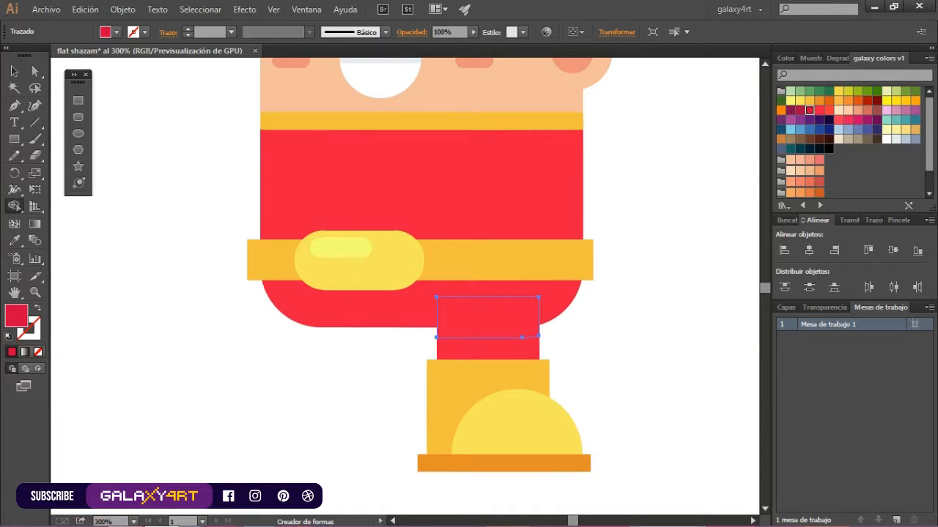
key(v)
click(809, 110)
key(ctrl+bracketleft)
click(637, 352)
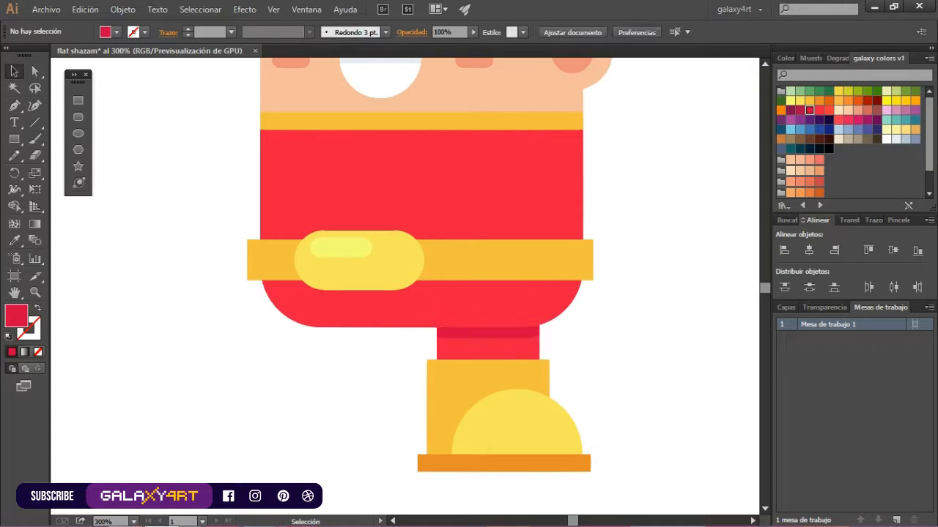
Group the leg with its shadow, boot, toe cap and sole.
click(489, 333)
click(788, 220)
click(637, 352)
click(517, 425)
shift+click(505, 463)
scroll(603, 361, up, 1)
scroll(602, 361, down, 1)
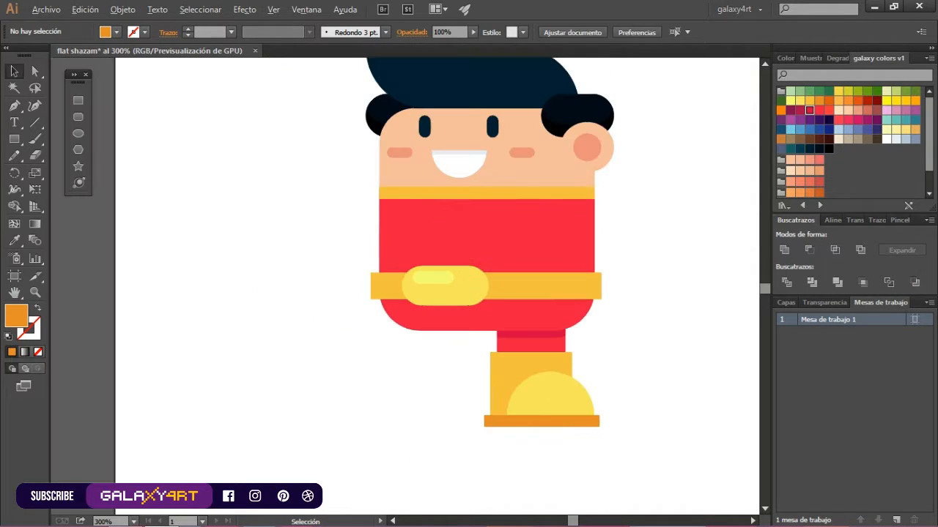
click(568, 379)
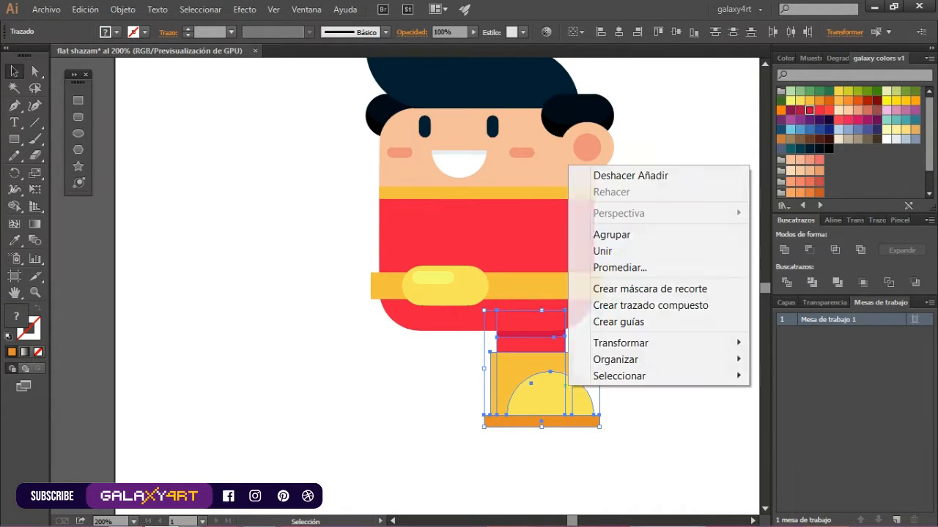
right_click(567, 386)
click(609, 235)
Send the leg group to the back of the drawing.
right_click(522, 382)
mouse_move(569, 356)
click(367, 407)
Create a mirrored copy of the leg group and move it under the body's left side.
right_click(538, 387)
click(269, 399)
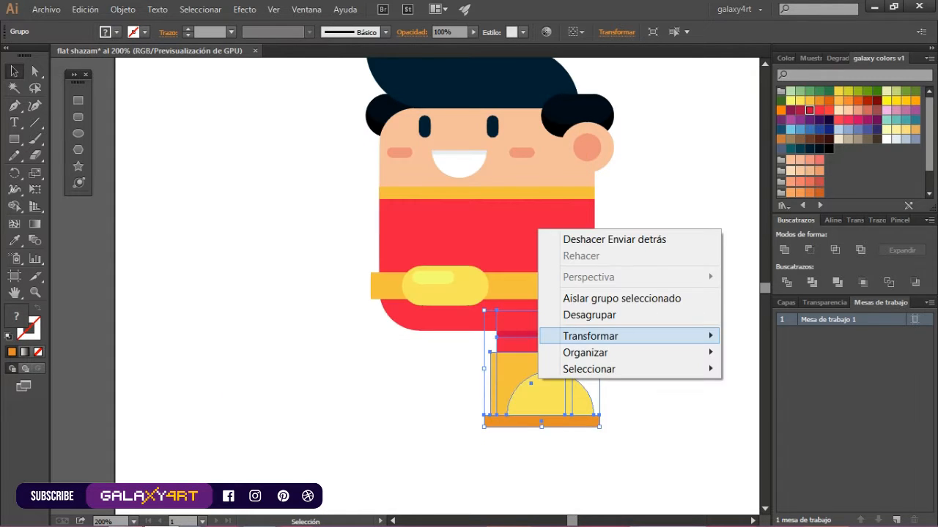
click(269, 399)
click(398, 358)
drag(548, 364, 431, 365)
Nudge the right leg group slightly to the right.
click(542, 462)
drag(534, 336, 540, 335)
click(542, 461)
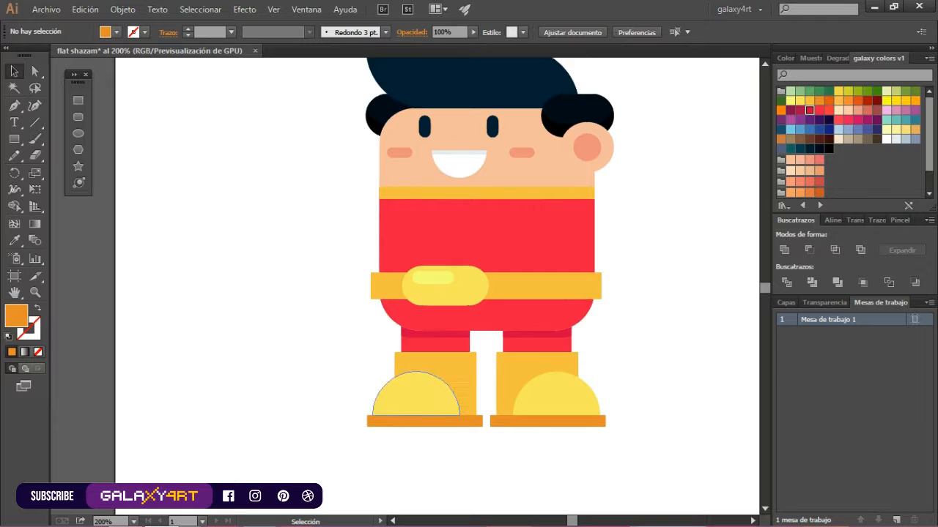
Inside the left leg group, fill the leg with darker red and its shadow with an even darker red.
double_click(435, 341)
click(810, 110)
click(435, 324)
click(799, 110)
double_click(440, 468)
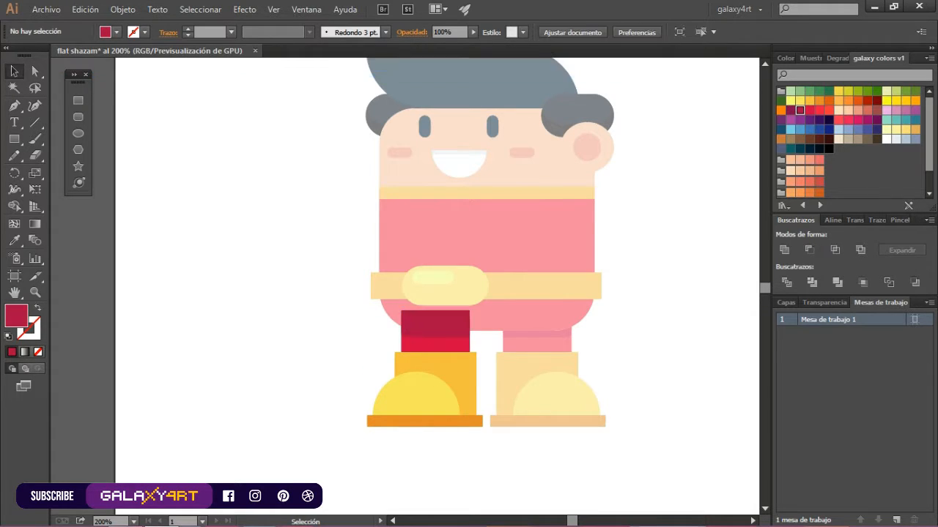
scroll(440, 289, up, 1)
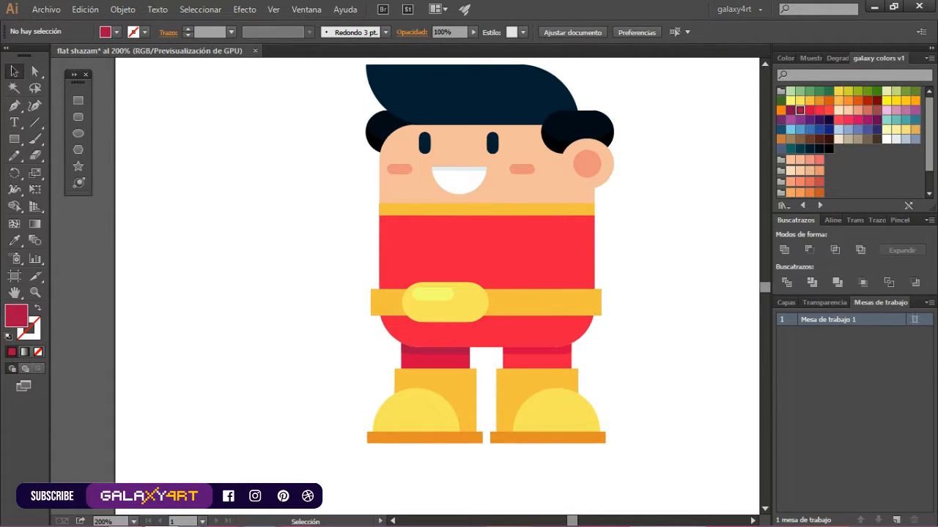
click(77, 116)
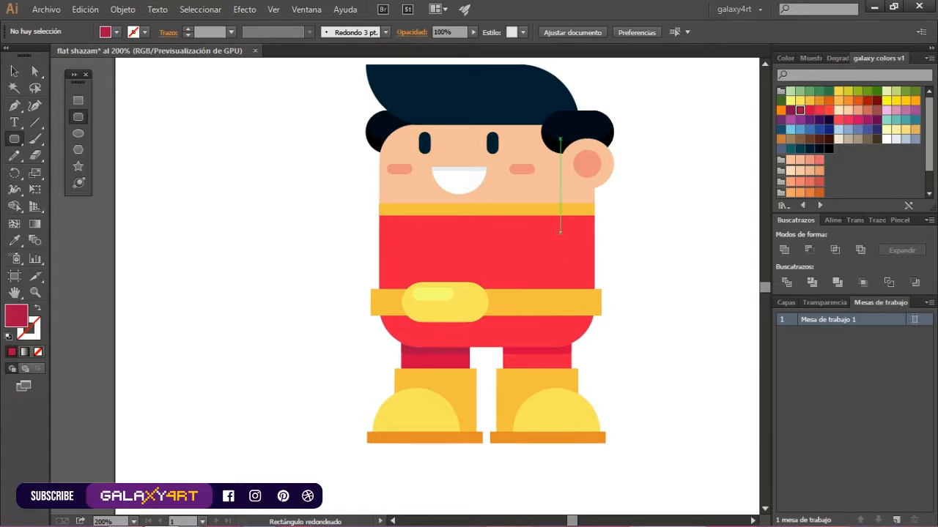
drag(559, 232, 624, 365)
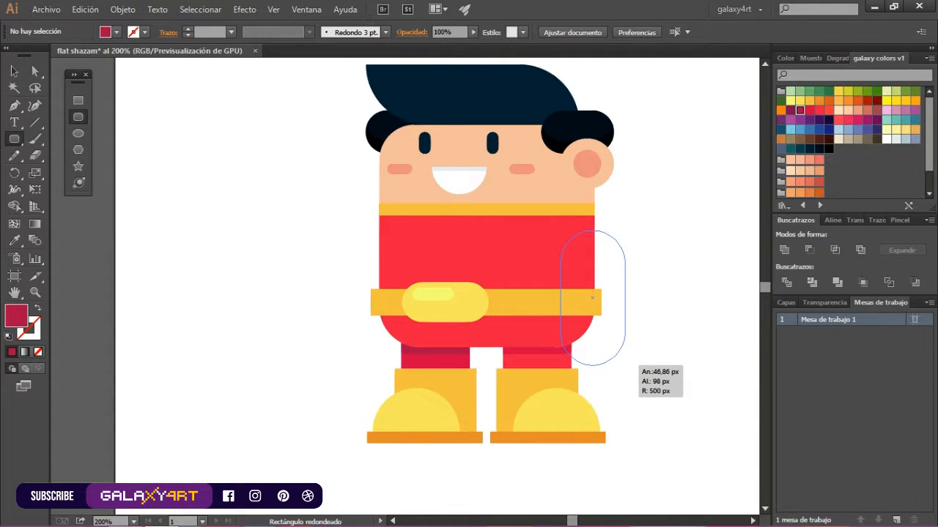
drag(625, 364, 618, 369)
key(ctrl+z)
Draw a tall rectangle over the body's right edge as the arm, rounding its top corners and its outer bottom corner.
key(m)
drag(560, 227, 613, 349)
key(a)
drag(637, 216, 545, 249)
drag(570, 237, 581, 281)
drag(632, 363, 562, 298)
click(659, 302)
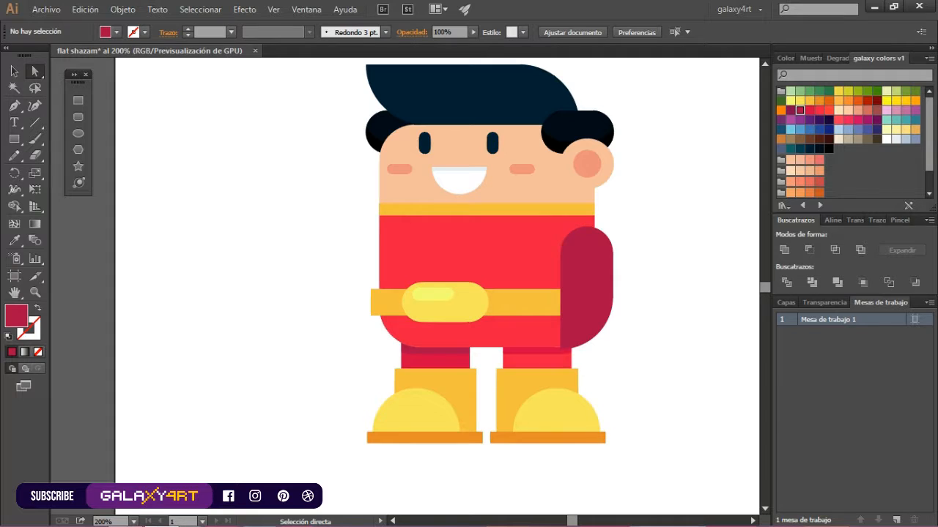
Fill the arm shape with orange-red so it stands out from the suit.
click(612, 249)
click(819, 110)
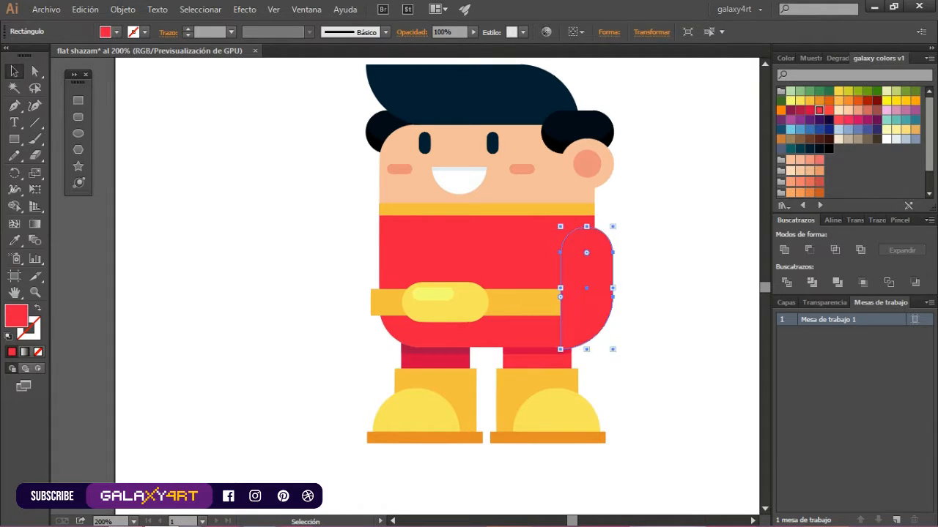
click(828, 110)
click(681, 235)
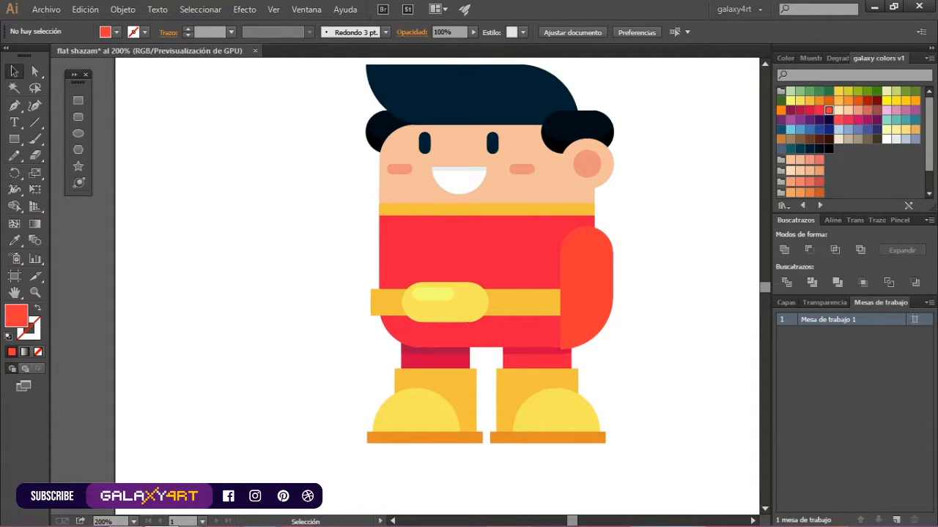
click(586, 290)
drag(612, 350, 618, 361)
key(ctrl+z)
key(a)
click(659, 293)
Shift the orange-red arm slightly to the right along the body's edge.
key(v)
click(589, 279)
click(784, 250)
click(595, 308)
drag(594, 293, 602, 276)
click(659, 301)
key(ctrl+z)
key(ctrl+z)
click(659, 293)
Cover the lower arm with a skin-coloured rectangle and trim it to the arm's outline with the Shape Builder to form the hand.
click(597, 286)
key(m)
drag(547, 297, 642, 366)
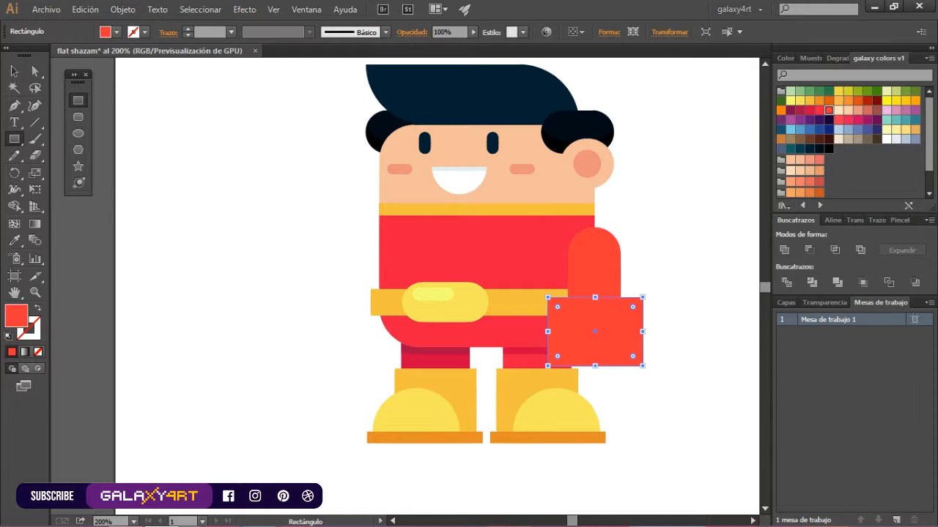
click(790, 159)
ctrl+shift+click(602, 274)
key(shift+m)
alt+click(631, 340)
click(14, 71)
click(191, 205)
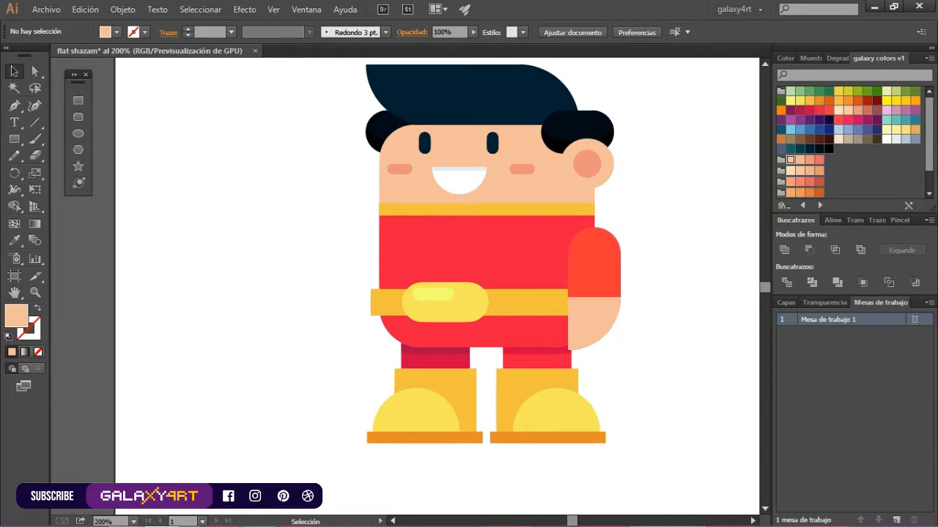
Draw a rectangular cuff across the arm just above the hand and fill it with amber yellow.
click(79, 100)
drag(568, 271, 620, 298)
click(808, 100)
click(13, 71)
click(219, 198)
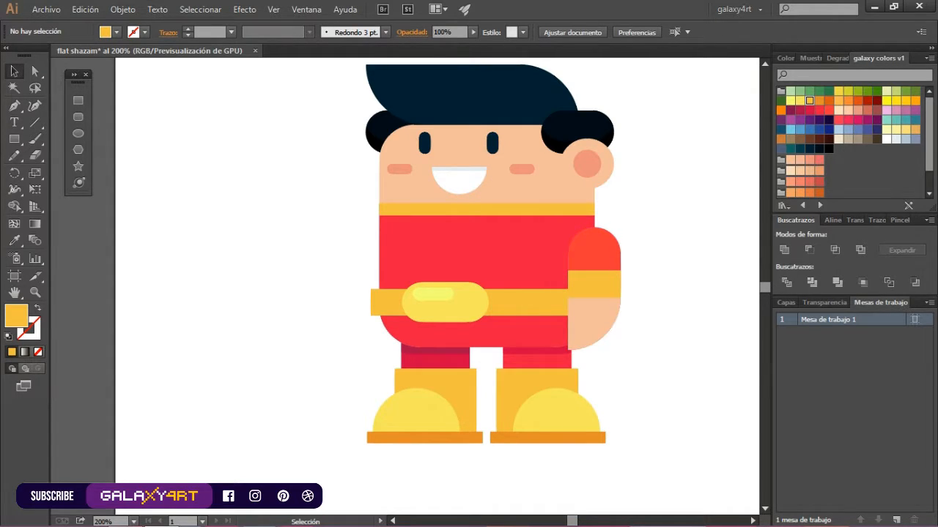
Enlarge the whole right arm and move it slightly inward over the body's edge.
scroll(496, 434, up, 1)
drag(652, 268, 630, 390)
drag(608, 265, 602, 265)
click(674, 293)
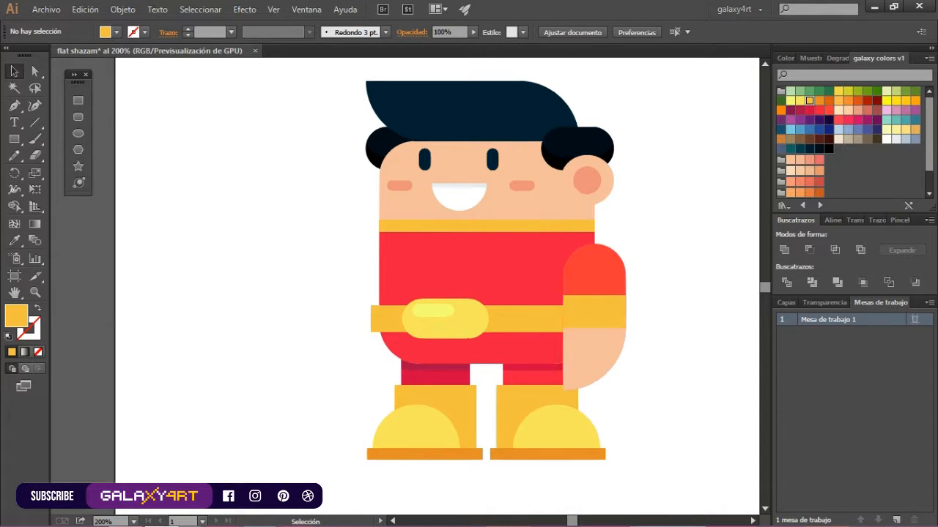
Draw a small vertical rounded rectangle as the thumb on the hand's inner edge, fill it salmon and send it backward.
click(78, 117)
scroll(577, 383, up, 1)
drag(542, 302, 572, 364)
click(809, 160)
key(ctrl+[)
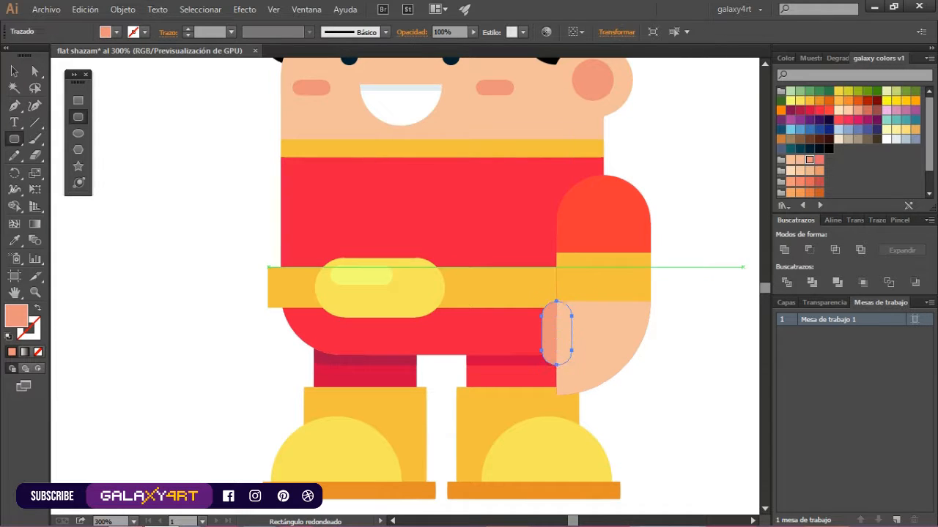
mouse_move(555, 329)
mouse_down()
mouse_move(570, 384)
mouse_move(655, 404)
mouse_move(662, 388)
mouse_move(615, 375)
mouse_move(658, 380)
mouse_move(639, 383)
mouse_up()
click(14, 240)
click(594, 343)
key(v)
key(Delete)
click(575, 408)
click(641, 421)
Add a small rounded finger below the hand in the thumb's colour, send it to the back and delete the surplus shape.
click(79, 117)
key(i)
click(549, 334)
key(v)
key(ctrl+shift+bracketleft)
click(674, 399)
click(631, 381)
key(Delete)
Position the finger at the hand's lower tip and fill it with a slightly darker skin tone.
drag(583, 405, 588, 383)
click(809, 160)
key(i)
key(v)
click(800, 159)
click(677, 388)
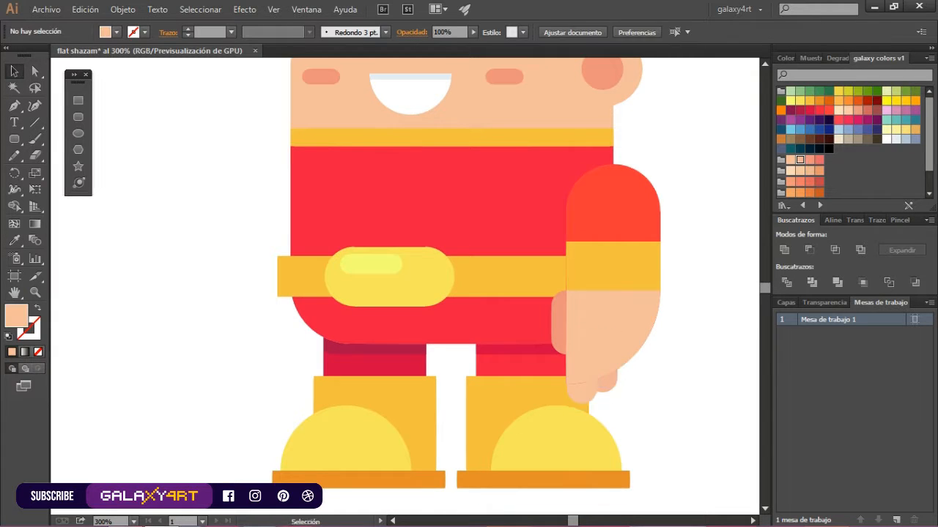
Fill the arm's cuff with lighter yellow and extend its upper edge slightly upward.
scroll(679, 369, down, 2)
scroll(716, 302, up, 1)
click(634, 324)
click(800, 100)
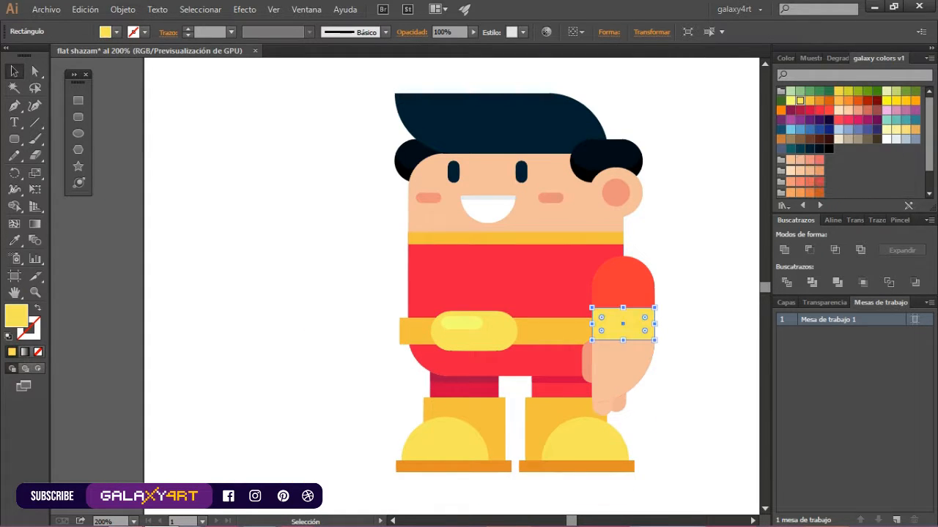
click(705, 315)
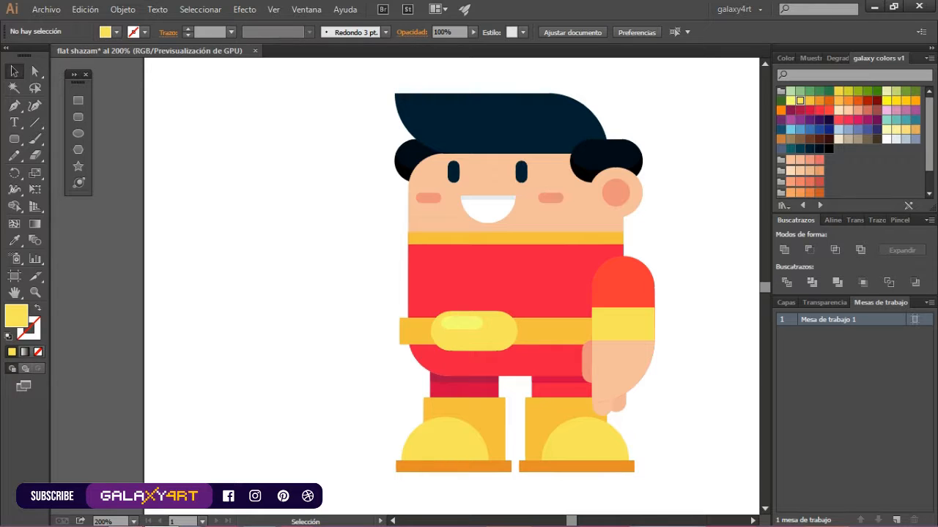
click(624, 325)
drag(623, 308, 623, 300)
click(703, 308)
Group the right arm's thumb, hand, cuff, sleeve and fingers.
click(587, 362)
click(696, 380)
click(588, 363)
shift+click(624, 363)
shift+click(624, 323)
shift+click(624, 282)
shift+click(620, 402)
right_click(631, 363)
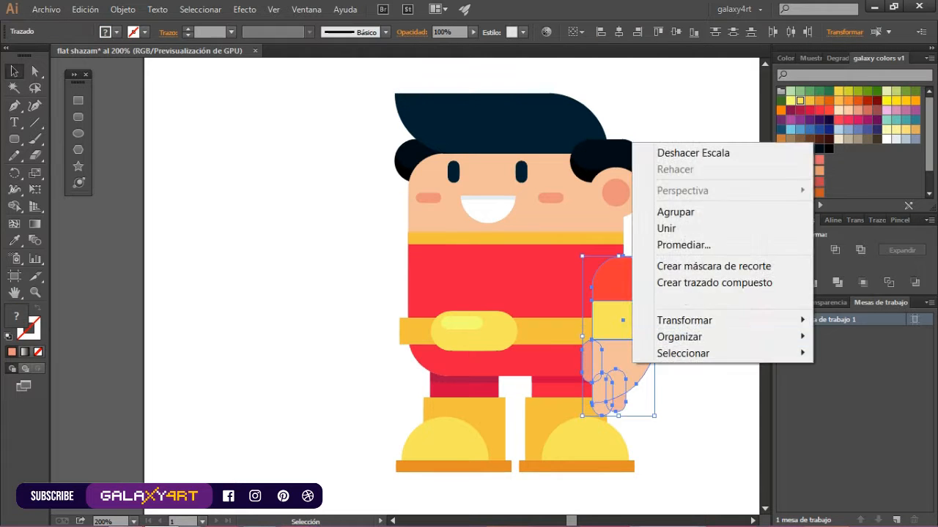
click(676, 212)
click(697, 235)
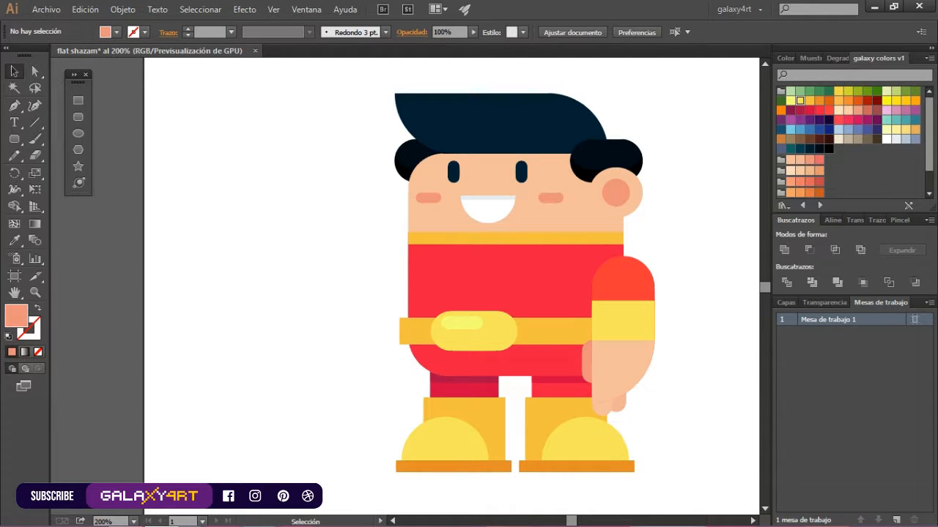
Copy the arm group to the body's left side, rotate it to point horizontally outward and send it behind the body.
click(624, 362)
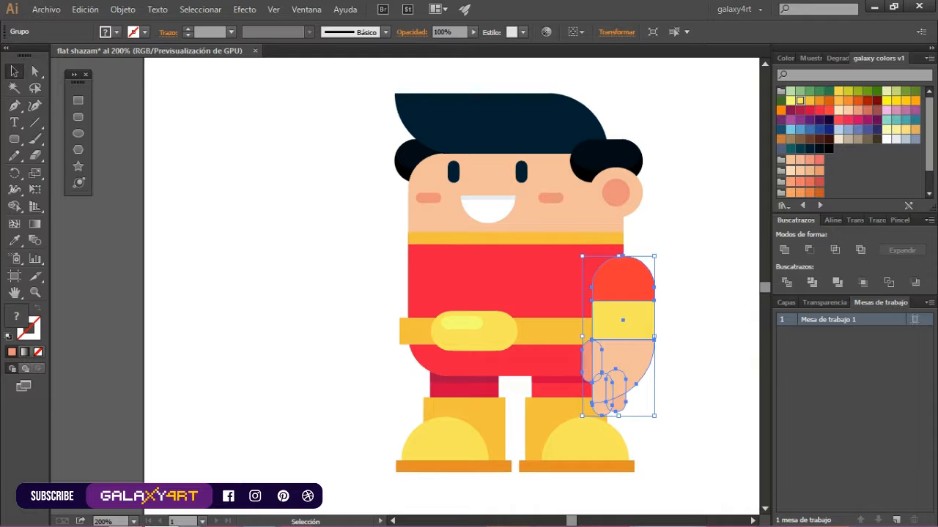
drag(624, 363, 355, 362)
drag(389, 420, 267, 375)
drag(365, 339, 390, 292)
right_click(390, 291)
click(596, 446)
drag(462, 281, 441, 286)
key(ctrl+shift+a)
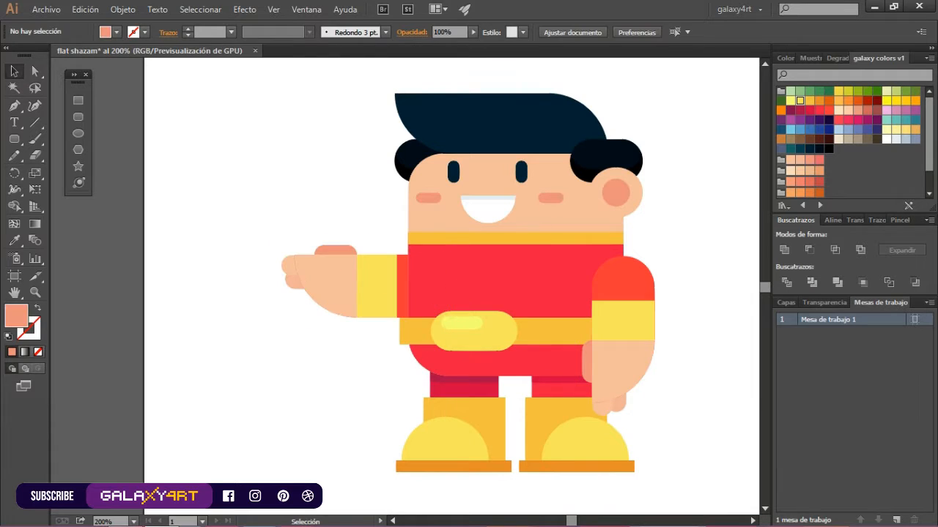
Inside the left arm group, recolour the sleeve with the left leg's darker red.
scroll(380, 293, up, 1)
double_click(378, 302)
click(416, 302)
key(i)
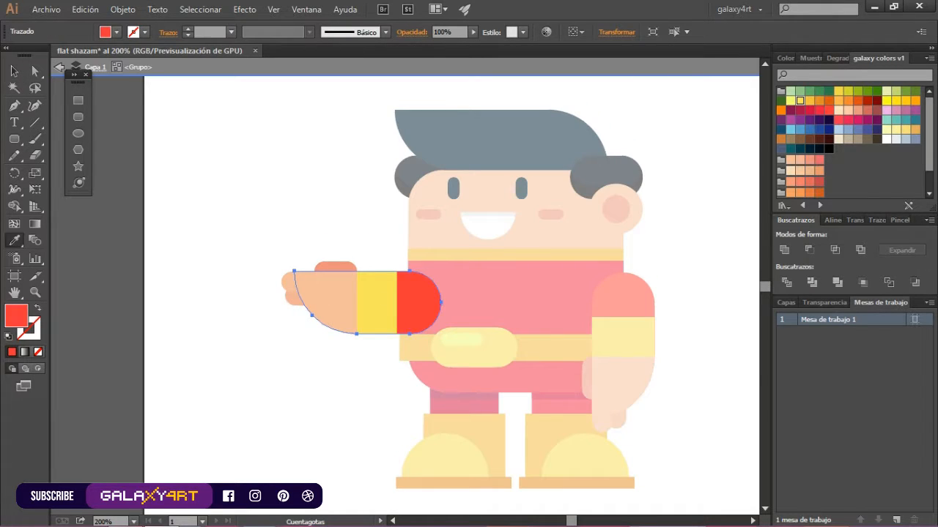
click(463, 405)
key(v)
key(Escape)
Inside the left arm group, recolour the cuff with the belt's amber yellow.
double_click(376, 302)
key(i)
click(416, 348)
key(v)
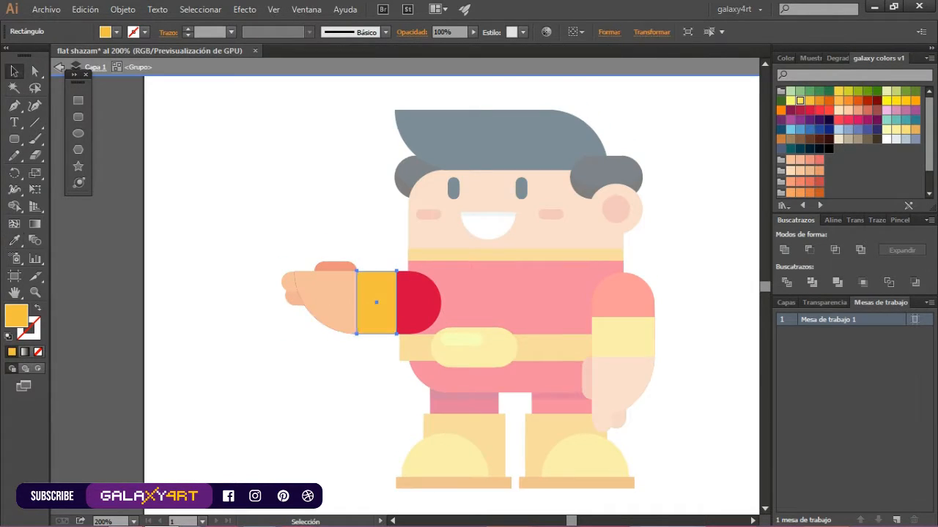
key(Escape)
Move the left arm group slightly outward from the body.
click(335, 271)
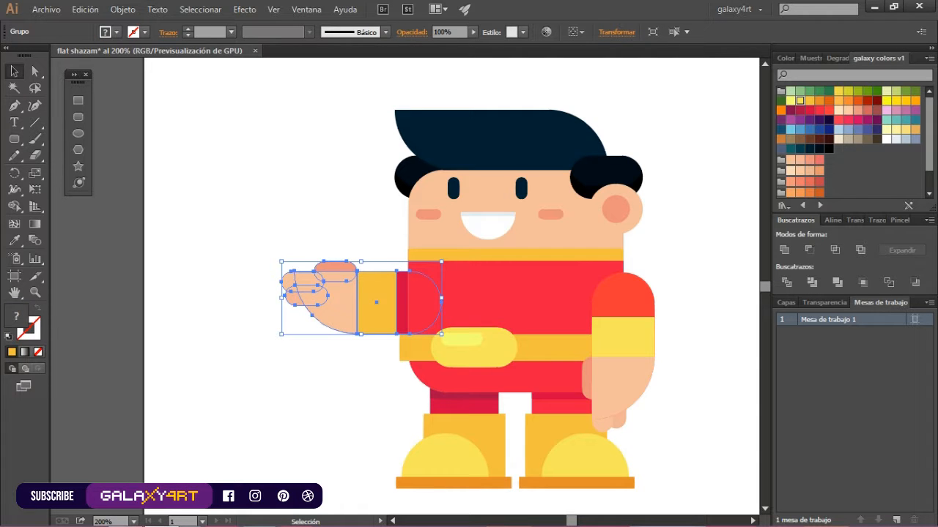
key(ctrl+shift+a)
drag(388, 294, 384, 295)
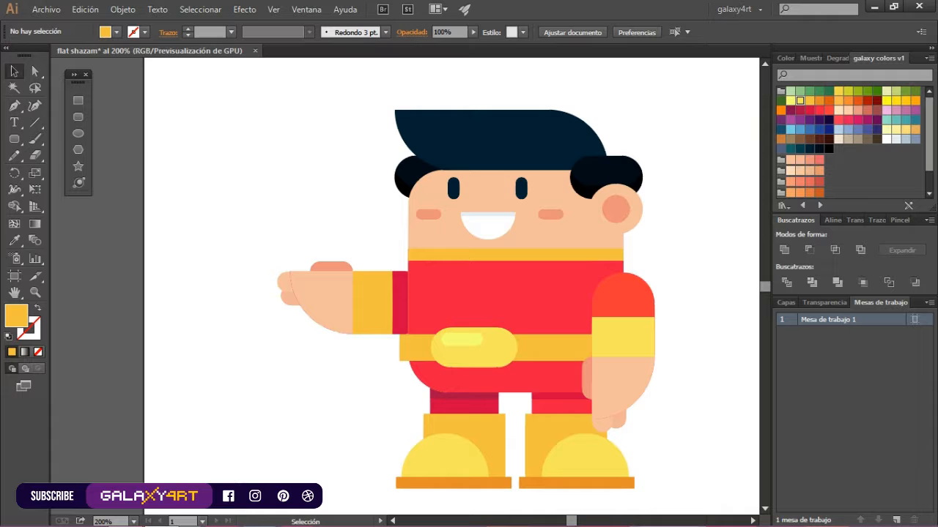
Delete the two fingers inside the left arm group.
double_click(330, 294)
click(284, 279)
shift+click(288, 299)
key(Delete)
Cut the thumb out of the left arm group and paste it as a separate object outside the group.
drag(332, 266, 336, 407)
click(85, 9)
click(106, 64)
key(Escape)
click(85, 9)
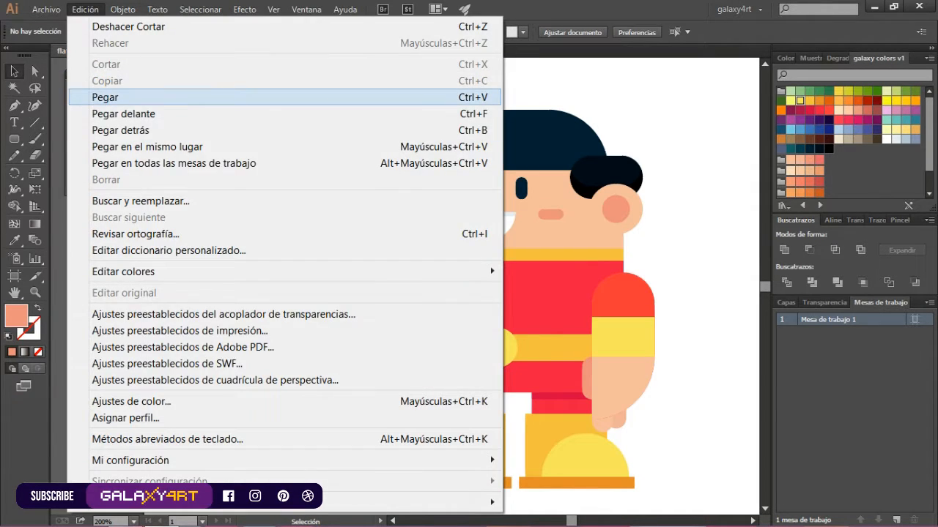
click(110, 97)
key(ctrl+shift+a)
Draw a tall rectangle over the left hand as a cup, fill it bright red and move the loose thumb aside.
click(77, 101)
drag(256, 235, 335, 357)
key(v)
drag(286, 275, 305, 304)
click(809, 111)
click(819, 111)
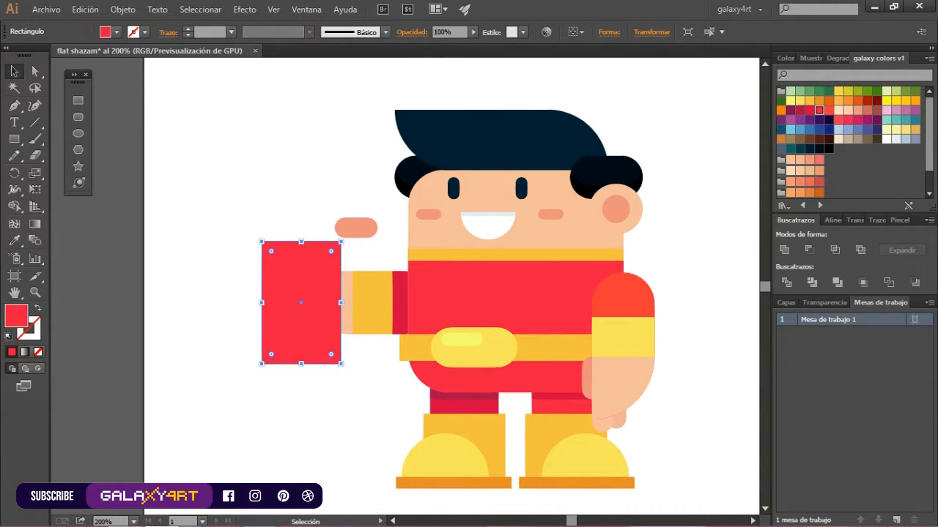
drag(355, 227, 201, 195)
Round the two bottom corners of the red cup.
click(300, 303)
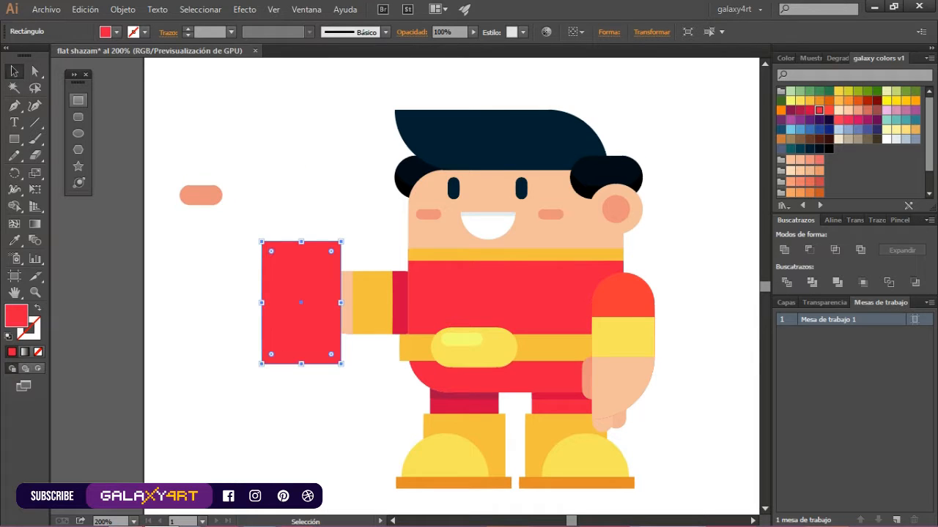
click(35, 71)
drag(243, 344, 359, 381)
mouse_move(331, 355)
mouse_down()
mouse_move(320, 345)
mouse_move(327, 351)
mouse_up()
click(14, 71)
click(165, 132)
Draw a wide rounded rectangle as the rim across the top of the red cup and fill it with very light grey.
click(77, 117)
drag(254, 235, 354, 251)
click(895, 139)
Align the light grey rim and the red cup on their horizontal centres.
ctrl+shift+click(315, 292)
ctrl+click(315, 293)
click(832, 221)
click(809, 250)
ctrl+shift+click(315, 293)
click(785, 220)
ctrl+click(352, 197)
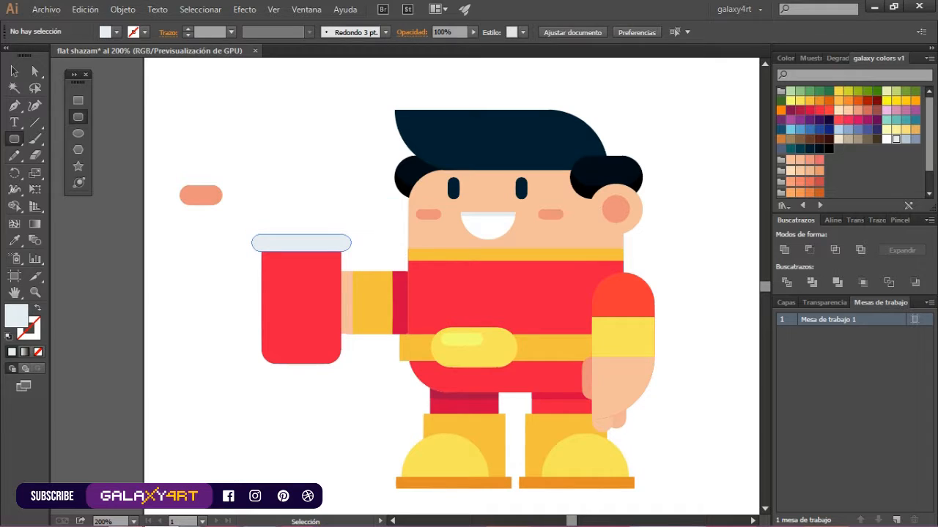
Subtract an offset copy of the rim to leave a shadow along its lower edge, and fill it with greyish blue.
ctrl+click(319, 244)
mouse_move(326, 243)
mouse_down()
mouse_move(343, 234)
mouse_move(310, 252)
mouse_up()
ctrl+shift+click(322, 248)
click(809, 250)
click(905, 140)
key(v)
click(366, 212)
Create a rim-shaped rounded shape just below the rim and fill it with dark red as the cup's shadow.
right_click(340, 234)
click(380, 306)
click(784, 250)
click(809, 110)
scroll(297, 241, up, 1)
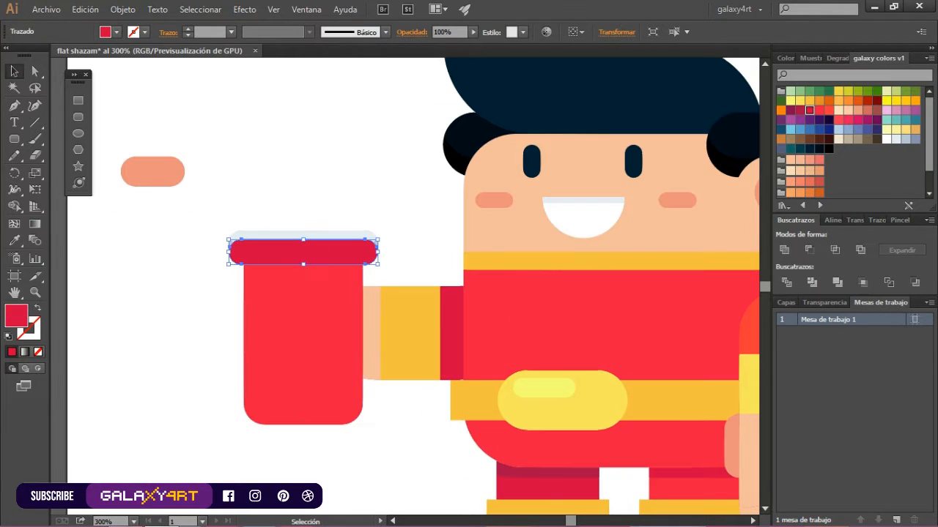
Trim both ends of the dark red shadow to the cup's sides with the Shape Builder and send it behind the rim.
shift+click(303, 344)
key(shift+m)
alt+click(237, 253)
alt+click(370, 252)
key(v)
click(271, 258)
key(ctrl+[)
click(307, 208)
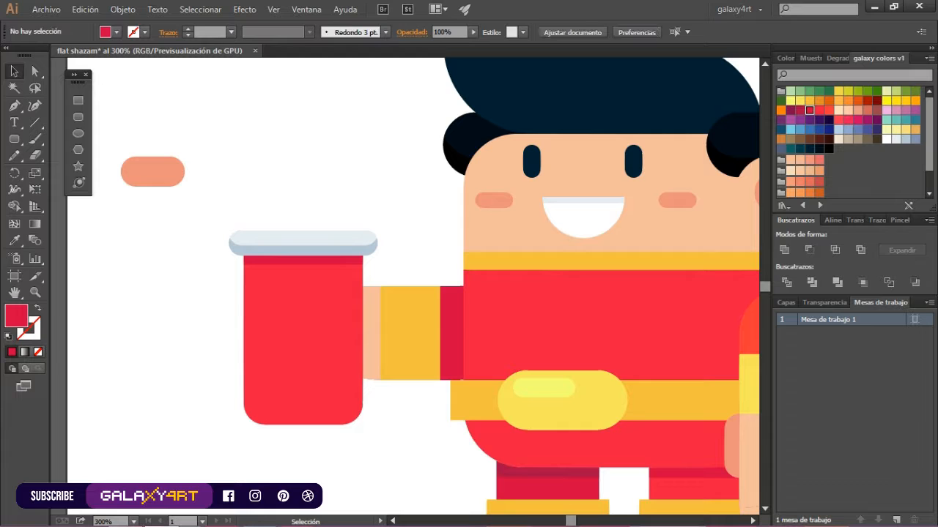
Draw two parallel very light grey stripes running diagonally across the red cup.
click(78, 99)
drag(189, 293, 354, 375)
click(896, 140)
ctrl+shift+click(354, 315)
drag(401, 398, 431, 328)
drag(308, 282, 331, 277)
drag(387, 264, 374, 239)
shift+click(341, 308)
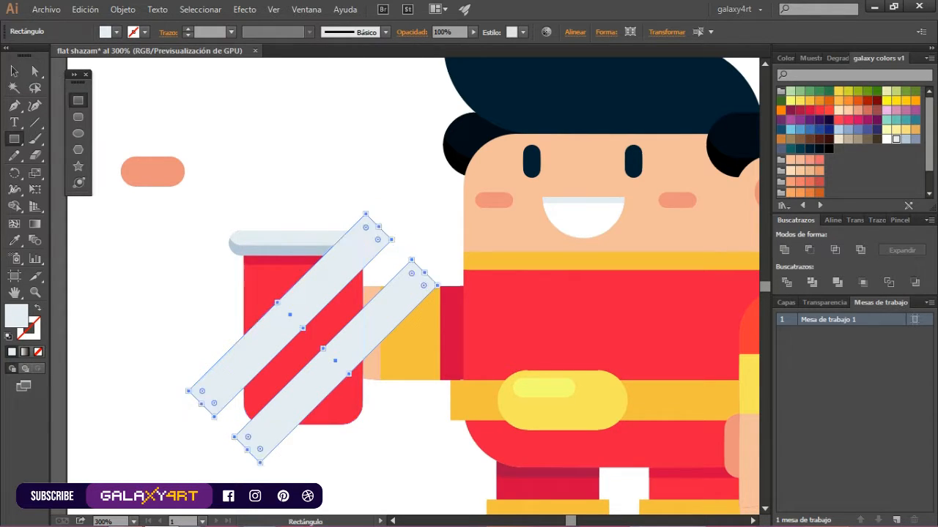
Paste a copy of the red cup body in place over the stripes and remove its fill.
ctrl+click(322, 328)
click(85, 10)
click(107, 81)
click(85, 10)
click(147, 146)
click(115, 32)
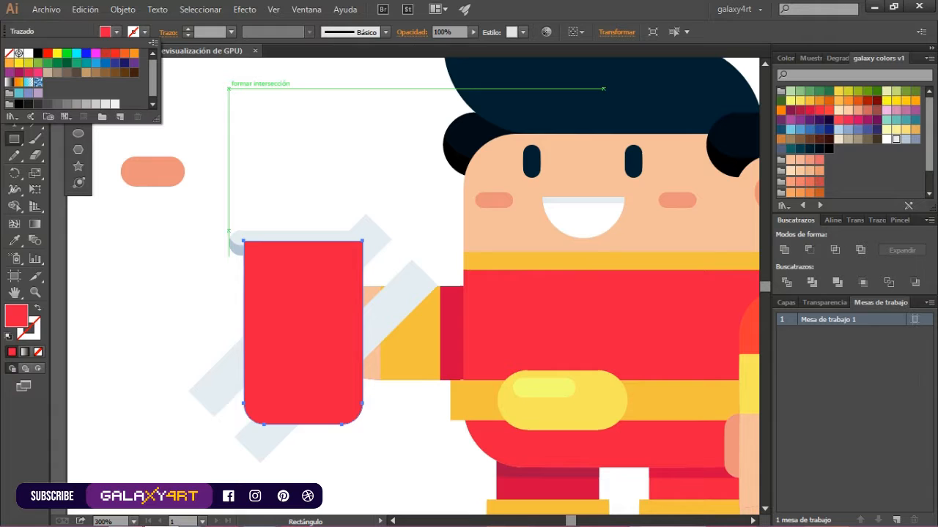
click(8, 49)
Clip the two diagonal stripes to the unfilled cup outline with a clipping mask.
ctrl+click(294, 311)
ctrl+shift+click(337, 359)
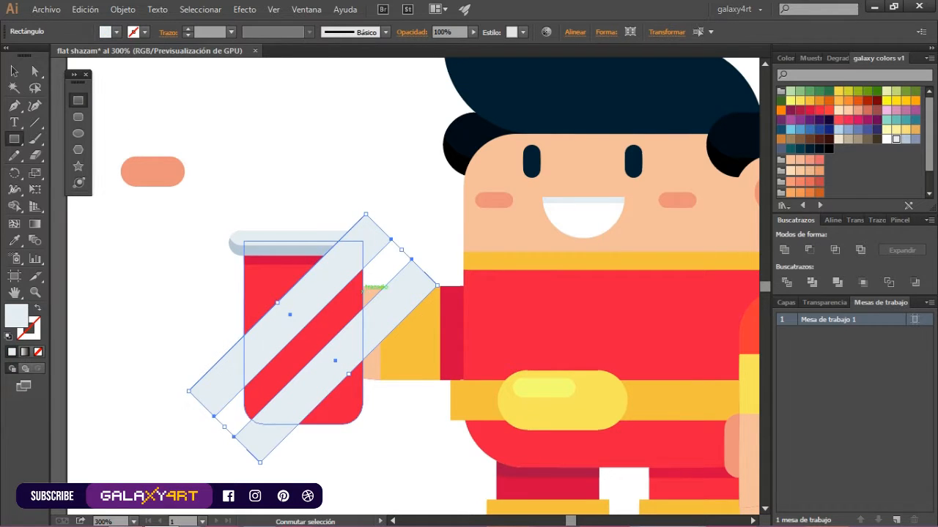
ctrl+shift+click(363, 287)
right_click(369, 251)
click(410, 374)
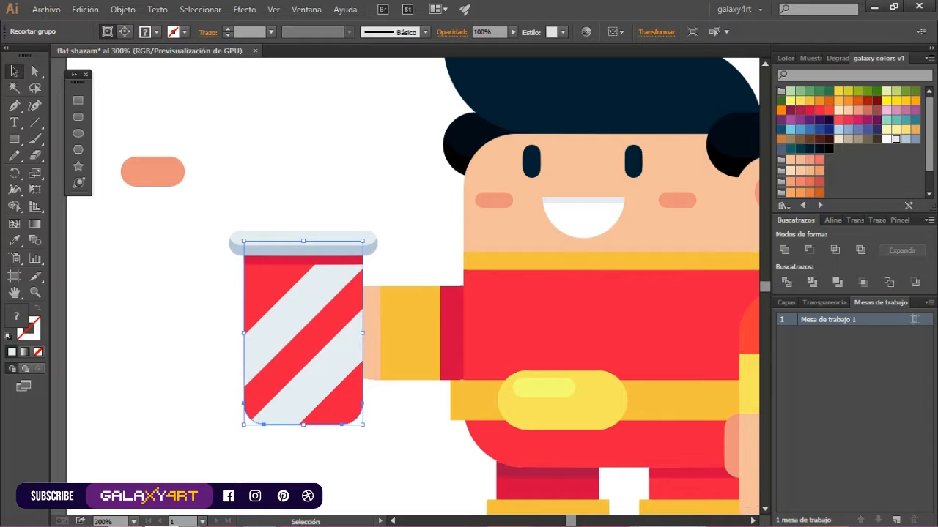
key(ctrl+shift+a)
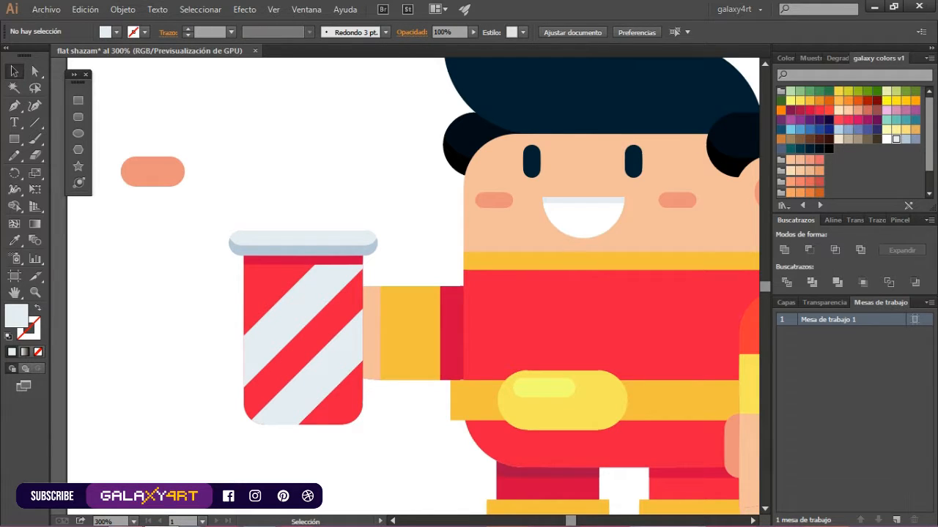
Fit the dark red shadow strip to the cup's full width and place it behind the diagonal stripes.
click(344, 260)
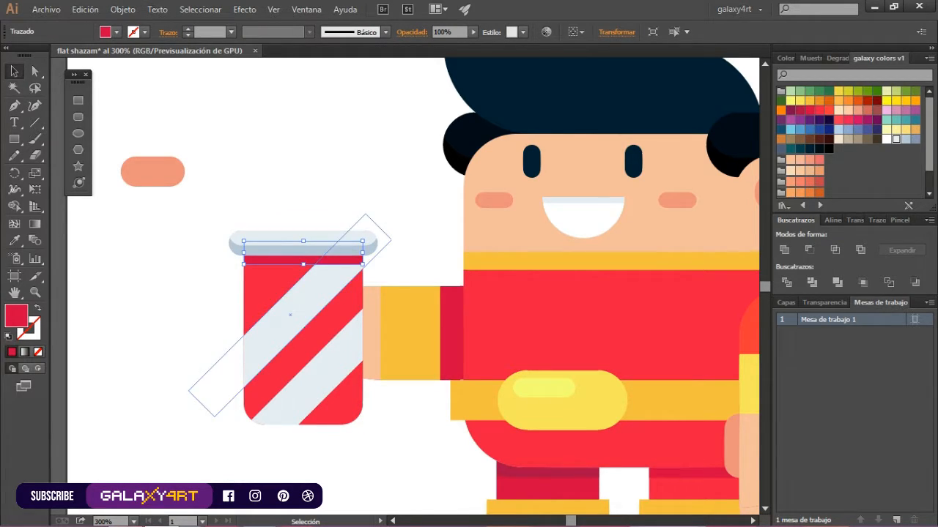
drag(363, 252, 315, 253)
key(ctrl+shift+a)
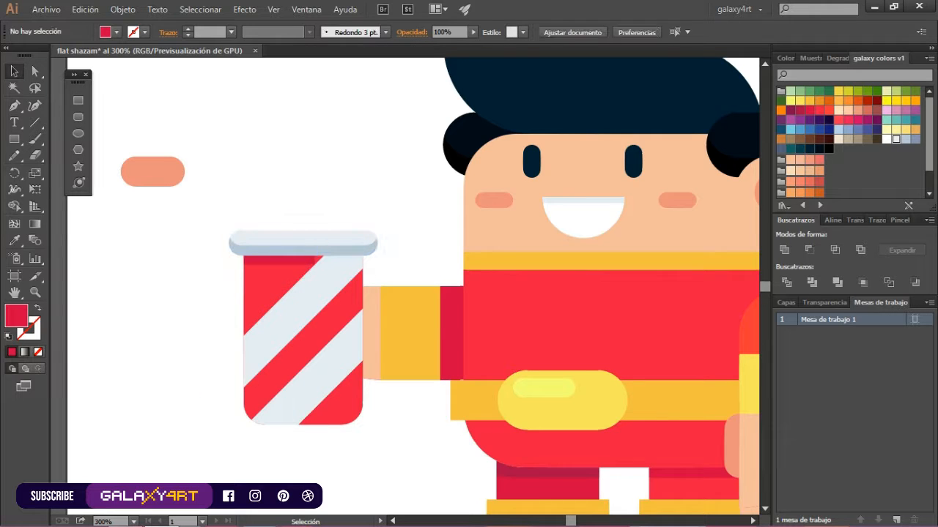
click(308, 260)
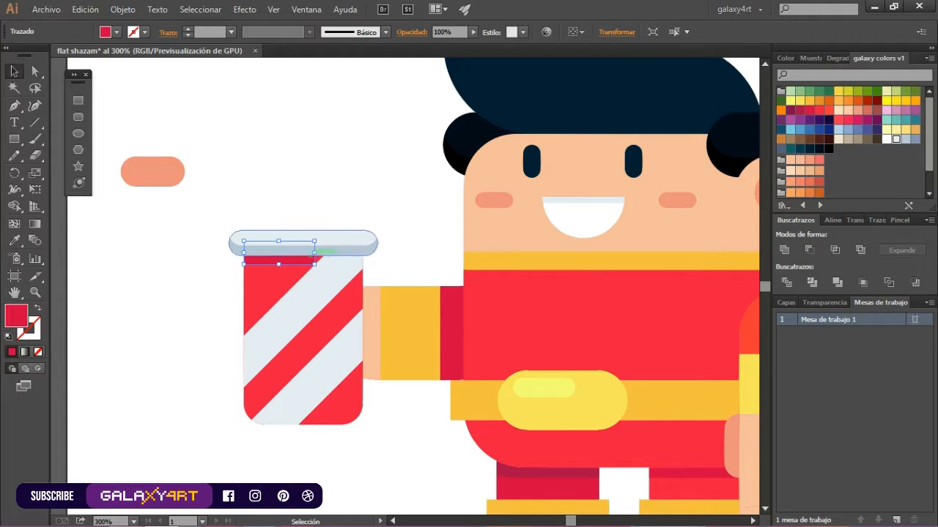
drag(315, 260, 363, 257)
key(ctrl+shift+a)
scroll(335, 234, down, 2)
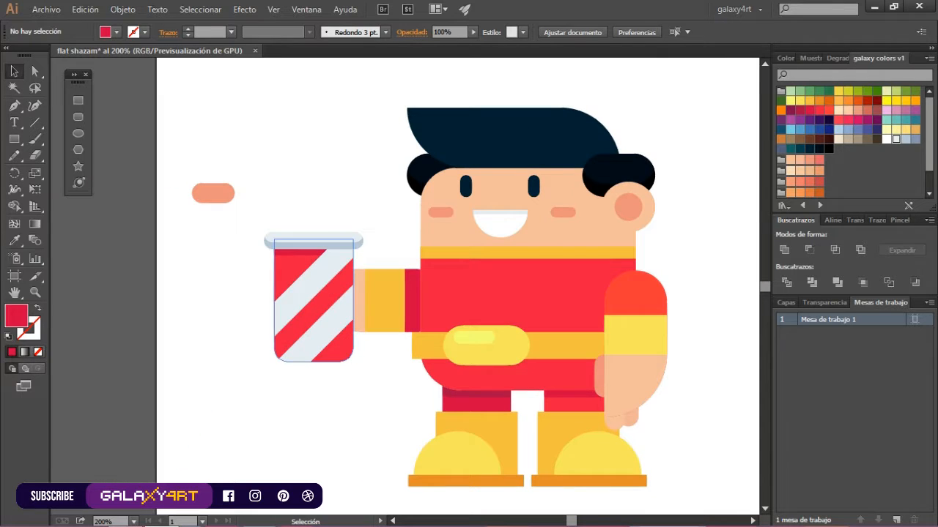
Place the loose thumb upright over the cup's edge at the wrist, in front of the cup, and fill it with light peach.
click(213, 192)
drag(213, 193, 355, 278)
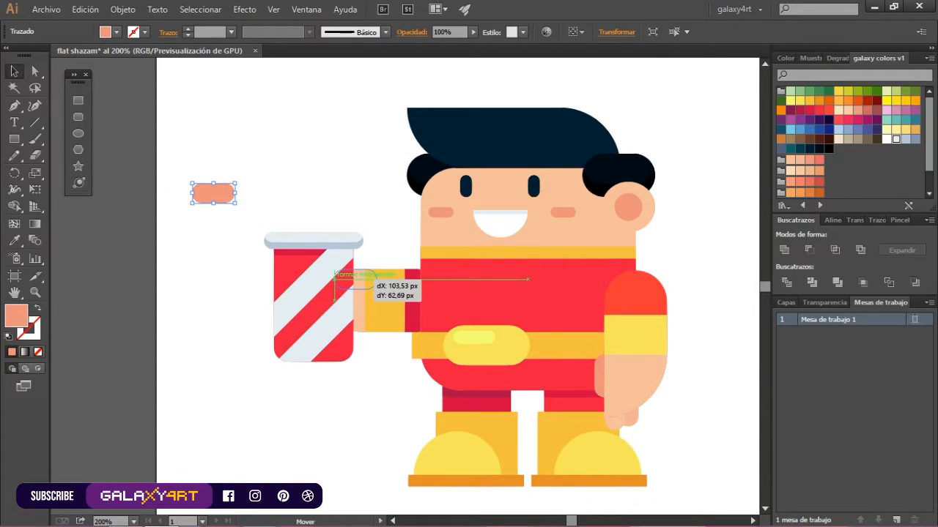
right_click(359, 271)
mouse_move(398, 482)
click(600, 414)
click(790, 160)
scroll(354, 272, up, 1)
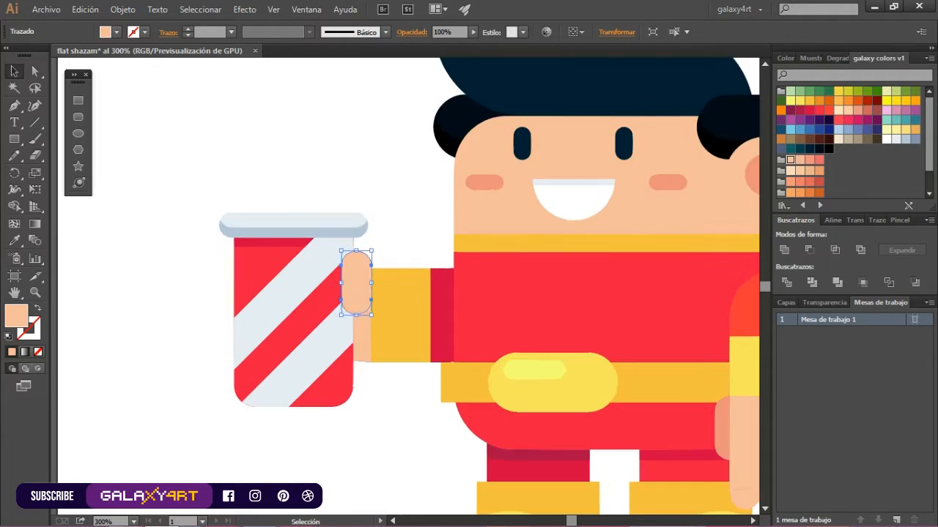
Fill the palm behind the cup with a darker peach than the thumb.
double_click(361, 339)
click(361, 339)
click(809, 160)
key(Escape)
click(355, 282)
scroll(354, 282, down, 1)
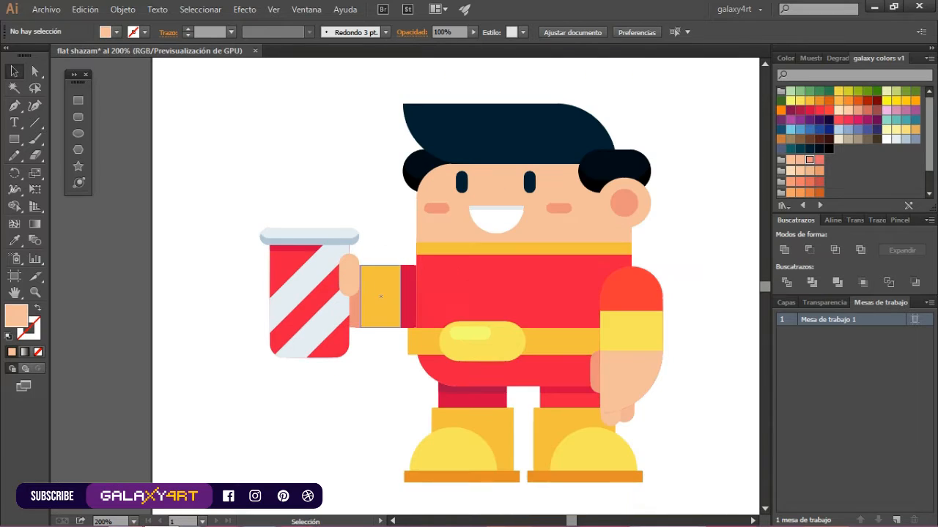
click(289, 267)
mouse_move(290, 268)
mouse_down()
mouse_move(296, 256)
mouse_move(288, 255)
mouse_up()
shift+click(307, 233)
key(ctrl+z)
click(213, 213)
Draw a light peach rounded rectangle over the cup's outer side as the fingers and shift it slightly outward.
click(78, 117)
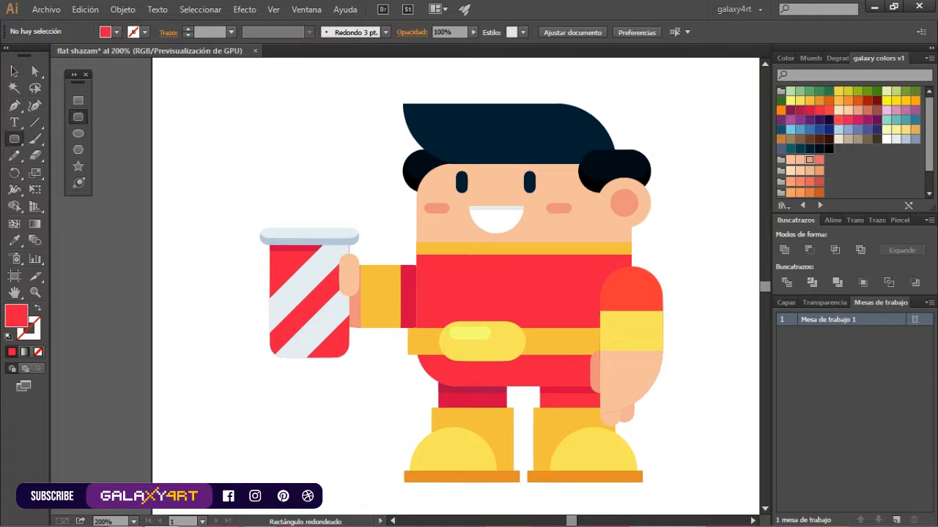
drag(260, 255, 309, 330)
click(790, 160)
key(v)
key(ctrl+shift+a)
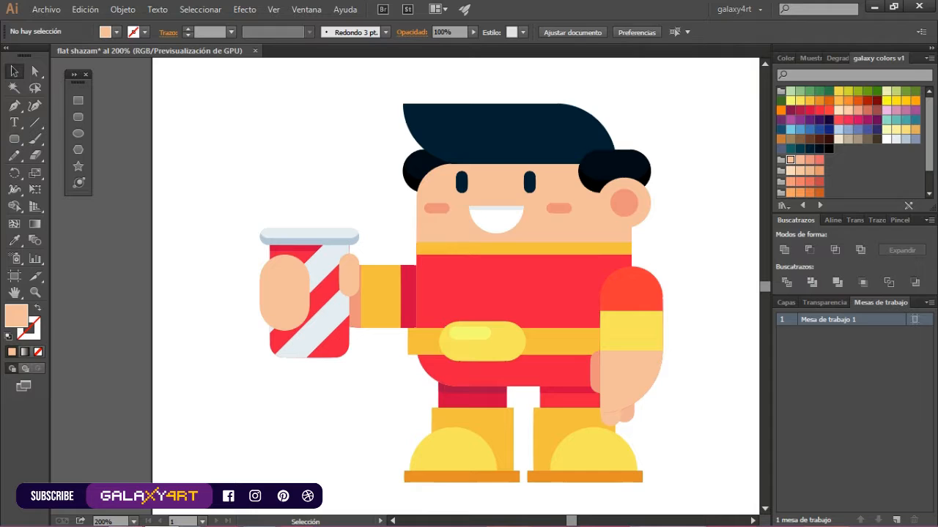
drag(284, 293, 282, 293)
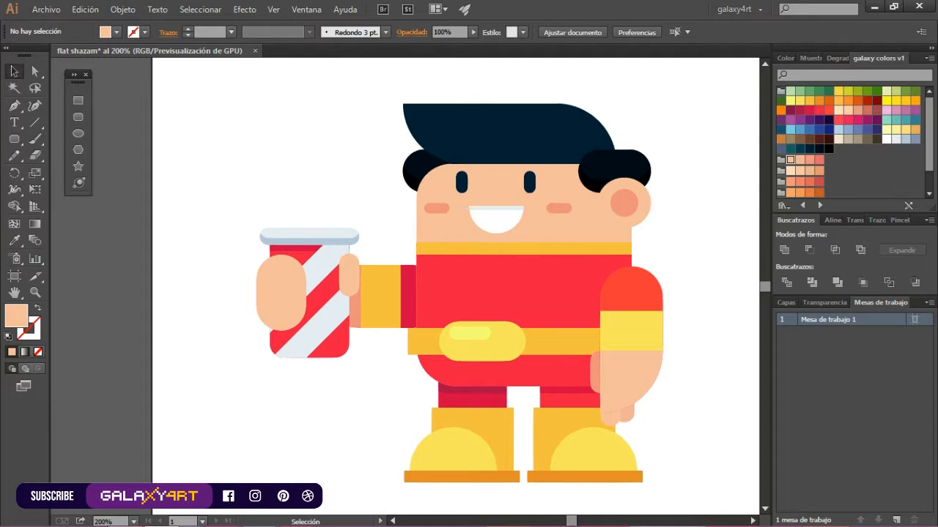
scroll(459, 301, up, 1)
key(m)
drag(309, 193, 330, 144)
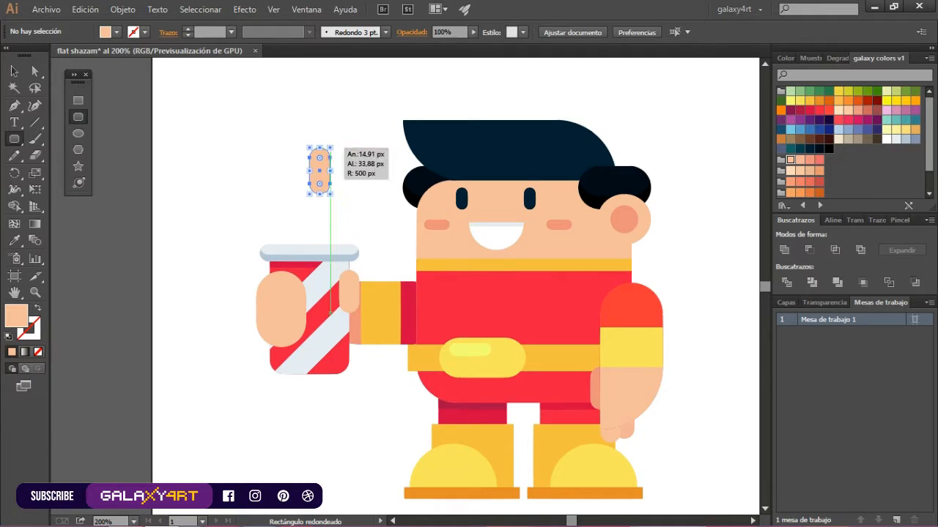
key(ctrl+z)
Draw a rectangle rising from the cup lid with a very light grey outline and no fill.
key(m)
drag(315, 194, 396, 259)
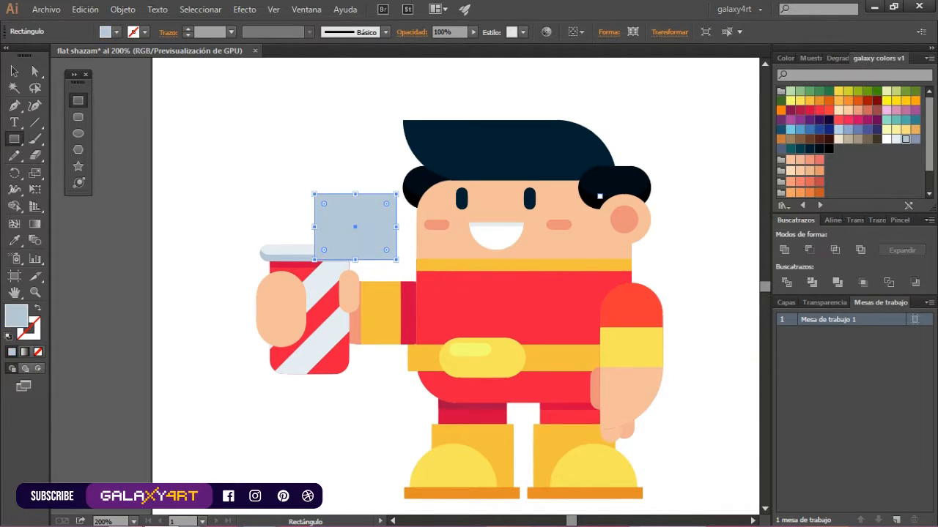
click(896, 139)
key(shift+x)
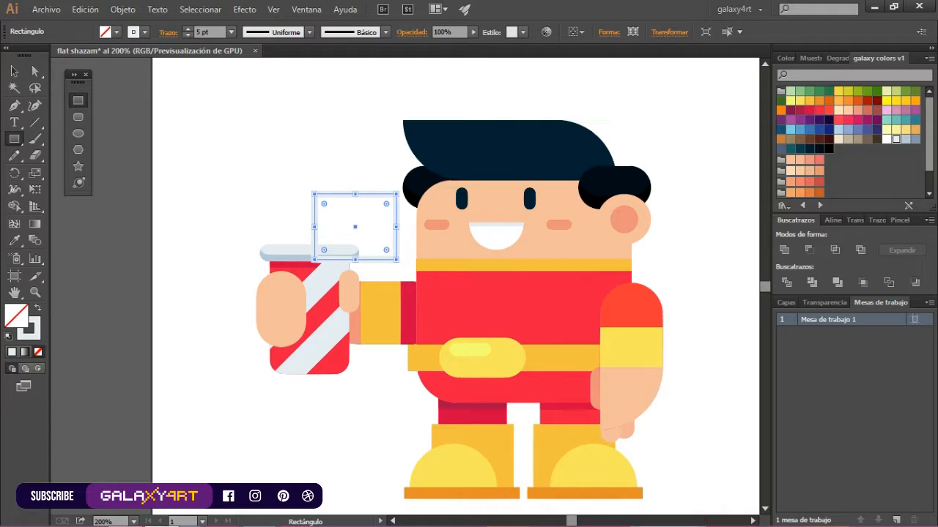
Delete the rectangle's lower-right corner and shorten its top side to form an L-shaped straw with a 6 pt stroke.
key(a)
click(397, 259)
key(Delete)
drag(395, 194, 365, 194)
click(337, 194)
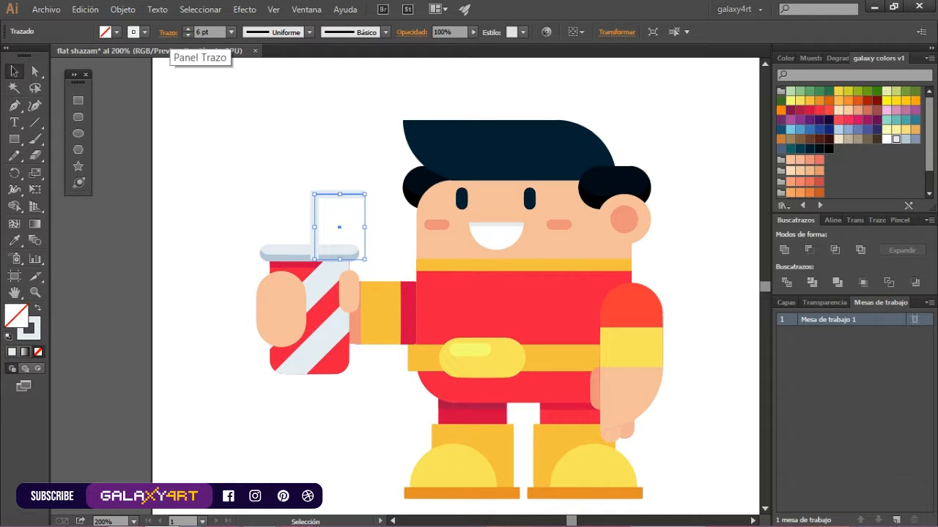
Give the straw's stroke flat butt caps and send it behind the cup.
click(168, 32)
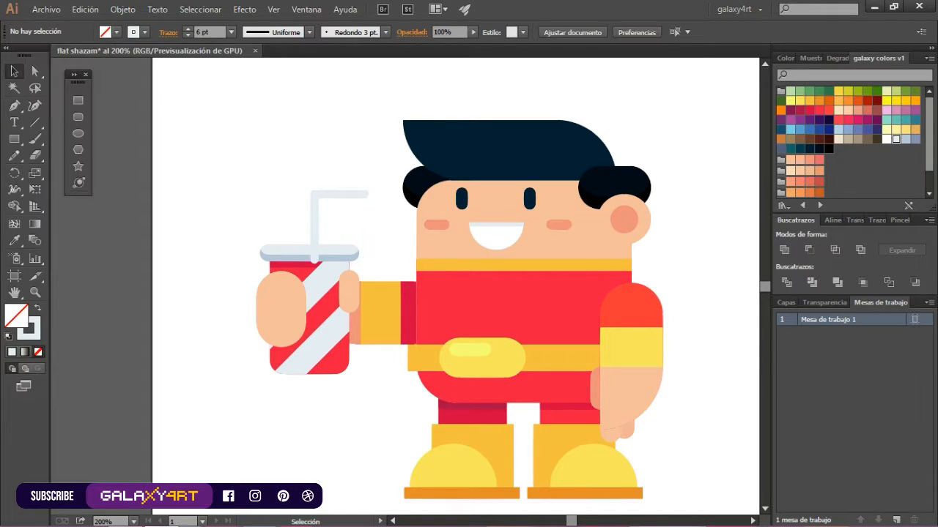
click(169, 33)
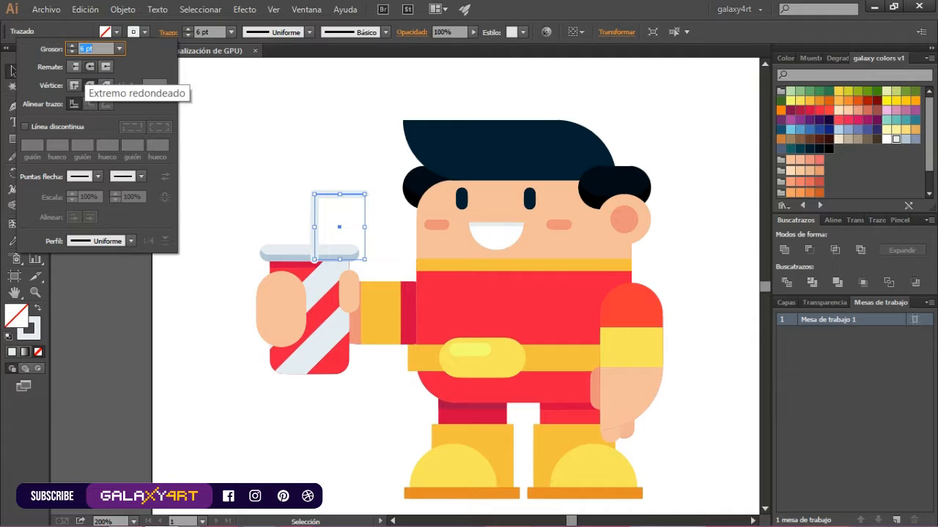
click(75, 66)
right_click(351, 192)
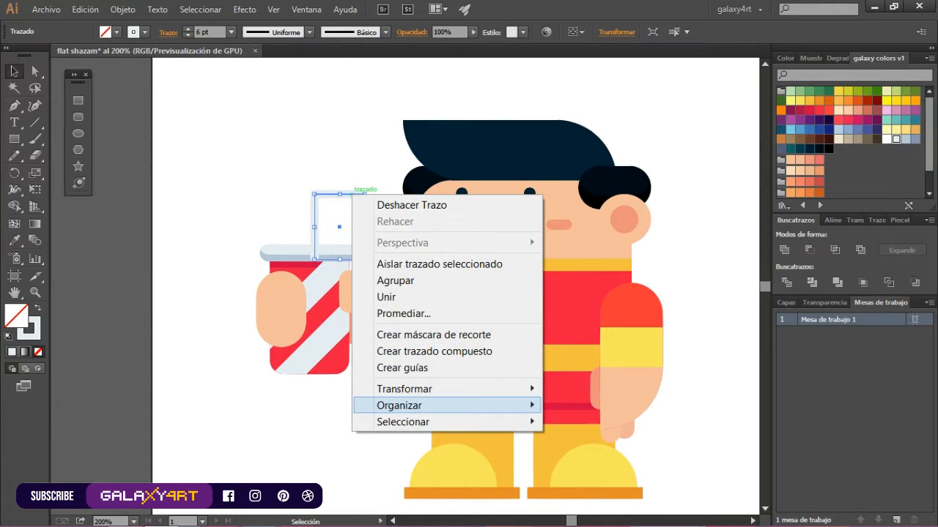
click(586, 455)
Move the straw slightly to the left on the cup lid.
scroll(339, 221, up, 1)
drag(338, 221, 298, 223)
click(327, 236)
scroll(319, 279, up, 2)
scroll(322, 266, down, 2)
Expand the straw's stroke into a filled shape.
click(344, 184)
click(123, 10)
click(188, 157)
key(Return)
Fill the expanded straw with greyish blue.
click(345, 219)
click(298, 220)
click(906, 139)
click(345, 158)
scroll(338, 165, down, 1)
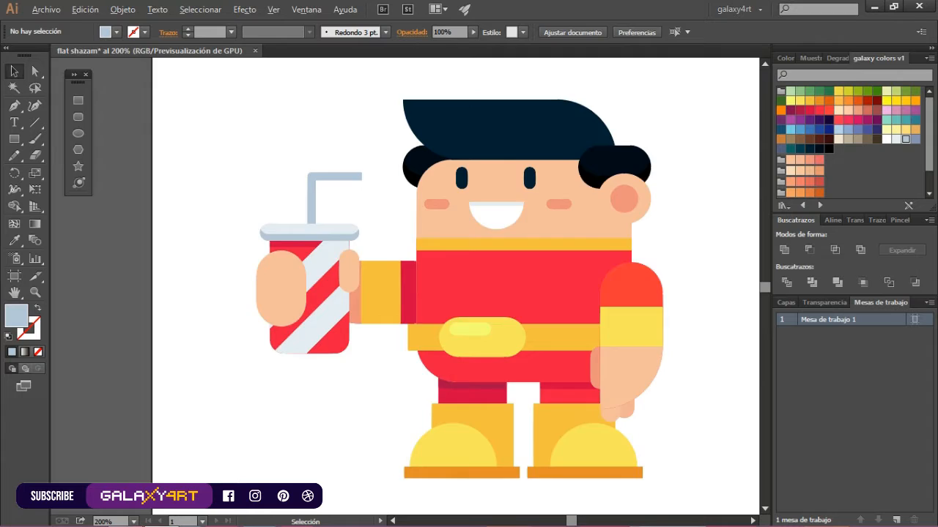
Fill the straw with very light grey.
scroll(315, 183, up, 1)
click(271, 227)
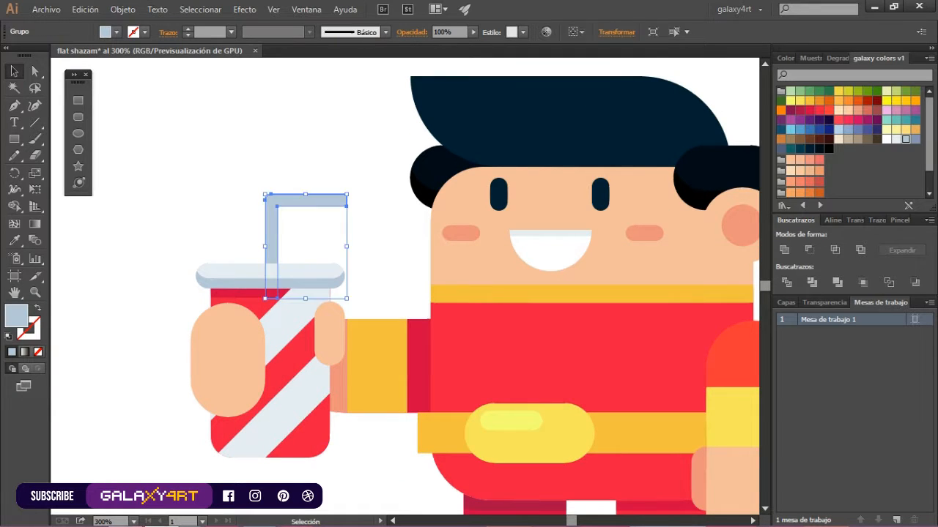
click(895, 140)
click(296, 226)
scroll(296, 226, down, 1)
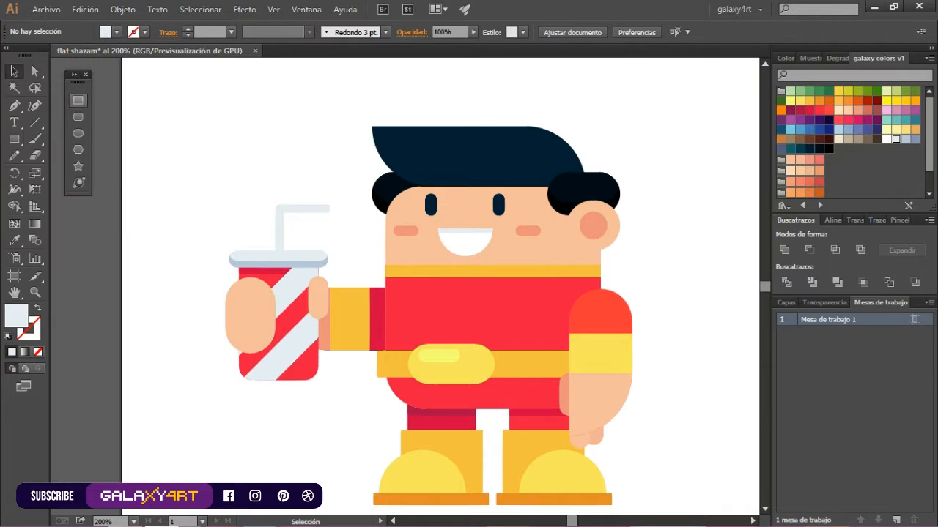
Draw a thin horizontal band across the straw's base and give it the greyish blue of the rim's shadow.
key(m)
scroll(361, 199, up, 1)
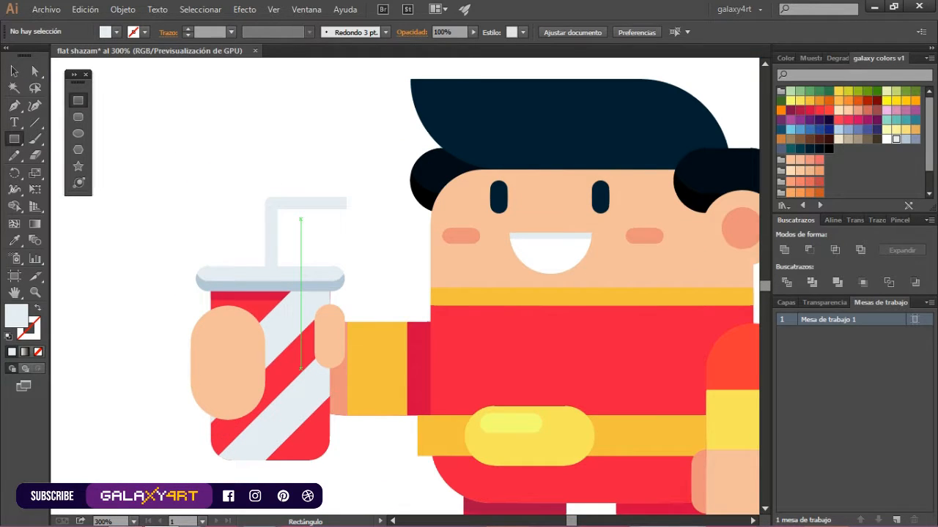
scroll(278, 266, up, 1)
mouse_move(260, 260)
mouse_down()
mouse_move(286, 268)
mouse_move(263, 276)
mouse_move(278, 233)
mouse_up()
key(r)
click(14, 240)
click(275, 294)
click(14, 71)
Duplicate the band upward along the straw at equal spacing to make three bands.
scroll(287, 244, up, 1)
key(ctrl+z)
scroll(266, 277, up, 2)
key(ctrl+d)
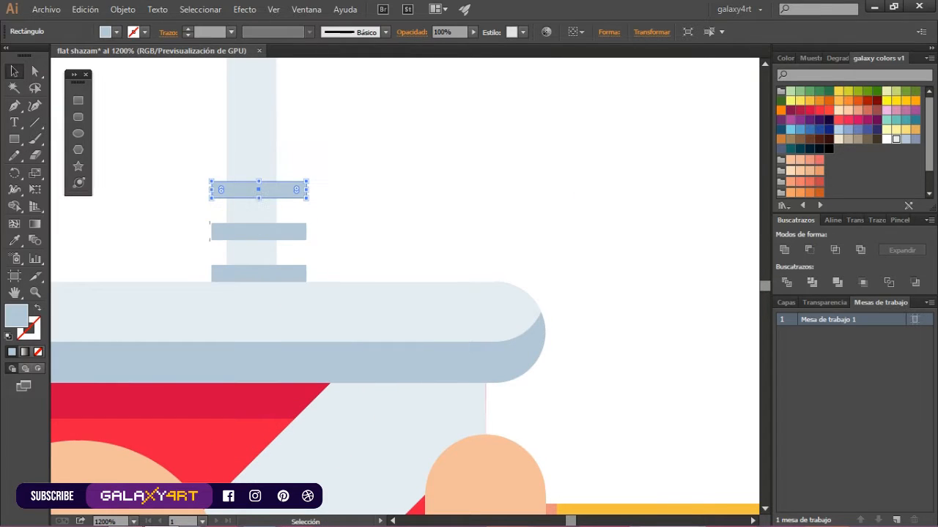
Shift the three bands right and shorten each one to slightly more than the straw's width.
drag(320, 188, 293, 273)
drag(223, 229, 234, 230)
click(308, 231)
drag(317, 231, 280, 231)
click(304, 190)
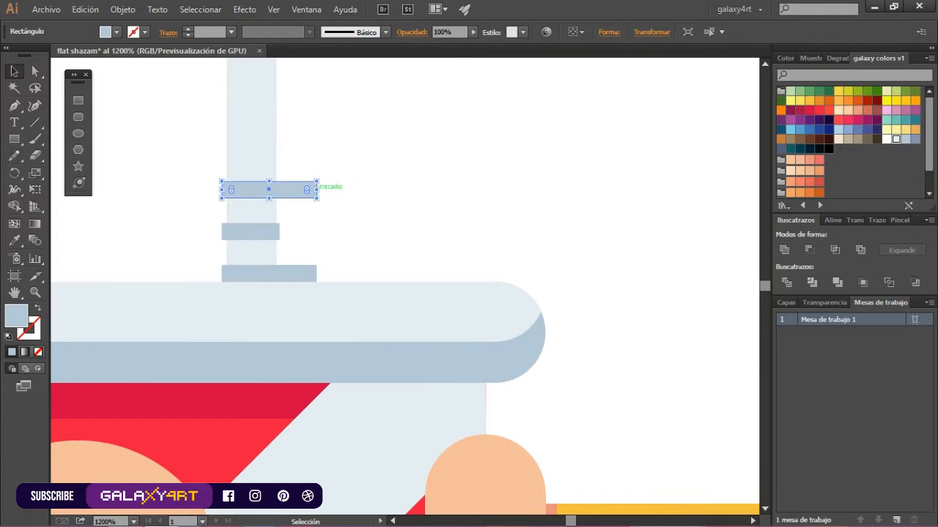
drag(317, 190, 279, 190)
click(304, 273)
drag(317, 273, 279, 273)
Select the three bands together and centre them on the straw.
shift+click(265, 232)
shift+click(250, 191)
scroll(237, 221, up, 2)
drag(249, 236, 252, 236)
Group the straw with its three bands and arrange the group behind the cup lid.
click(278, 324)
shift+click(279, 242)
shift+click(310, 157)
drag(312, 157, 309, 156)
scroll(279, 228, down, 5)
right_click(300, 216)
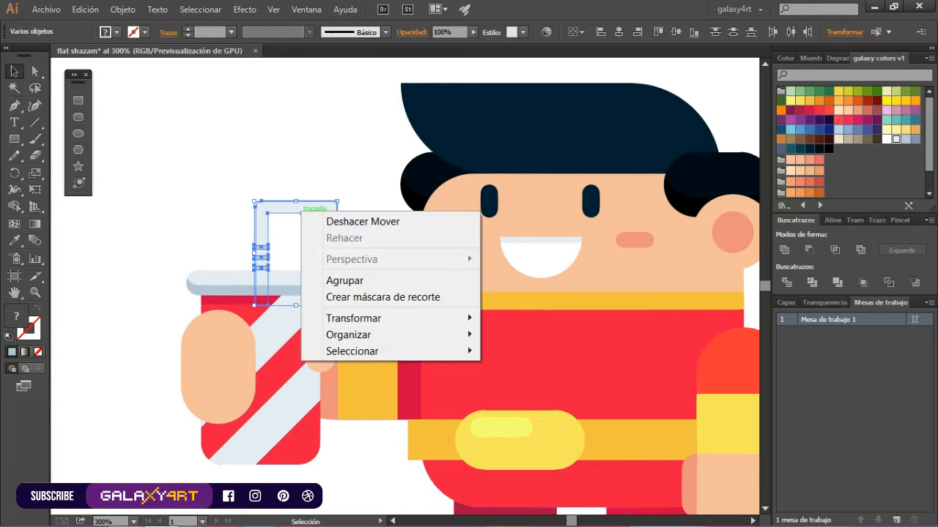
click(329, 278)
right_click(258, 223)
mouse_move(307, 346)
click(494, 345)
Group the straw, the lid and the striped cup parts together.
shift+click(280, 388)
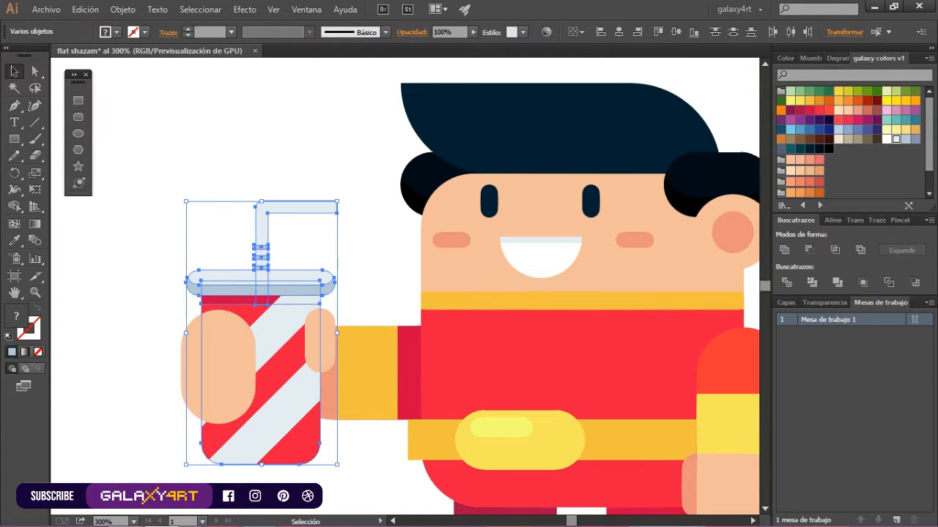
right_click(285, 260)
click(329, 329)
click(377, 275)
Isolate the straw inside the cup group and shorten its lower end by about 2.25 px, then leave isolation.
double_click(265, 314)
scroll(258, 305, up, 3)
click(274, 306)
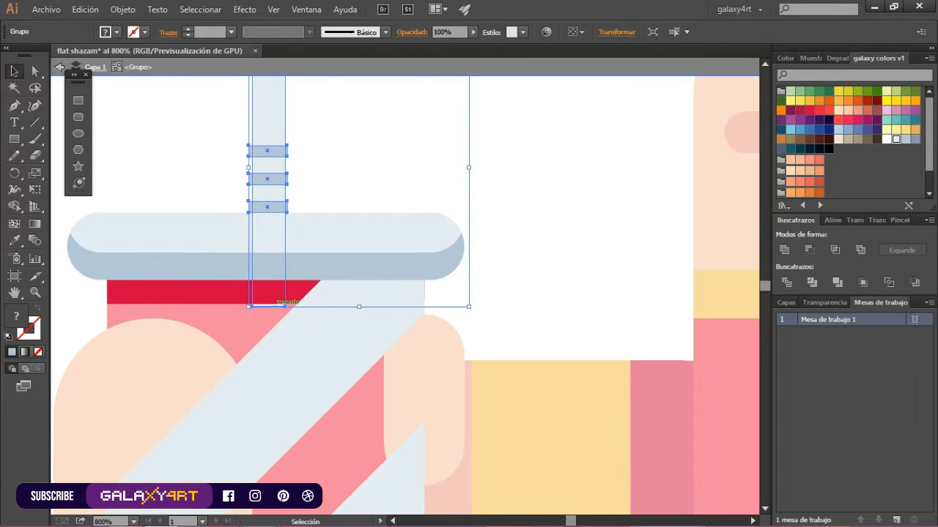
double_click(271, 300)
key(a)
drag(269, 306, 268, 294)
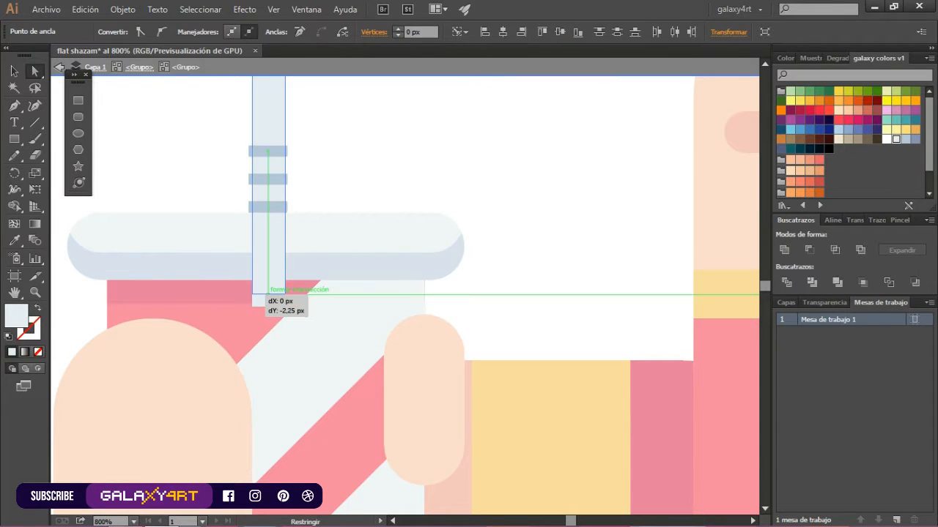
scroll(265, 319, down, 2)
key(v)
double_click(402, 247)
scroll(331, 203, down, 1)
click(296, 263)
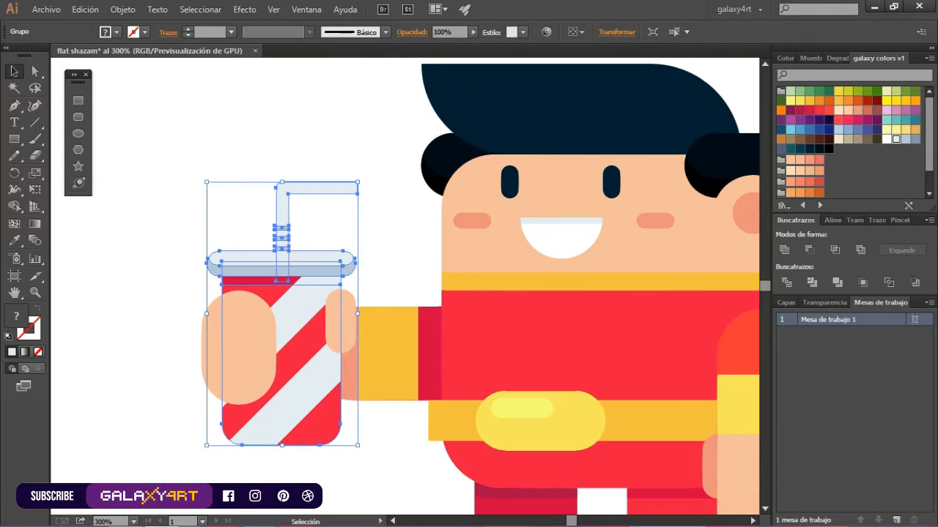
key(Up)
key(Up)
key(Up)
drag(307, 359, 251, 359)
key(ctrl+z)
key(ctrl+z)
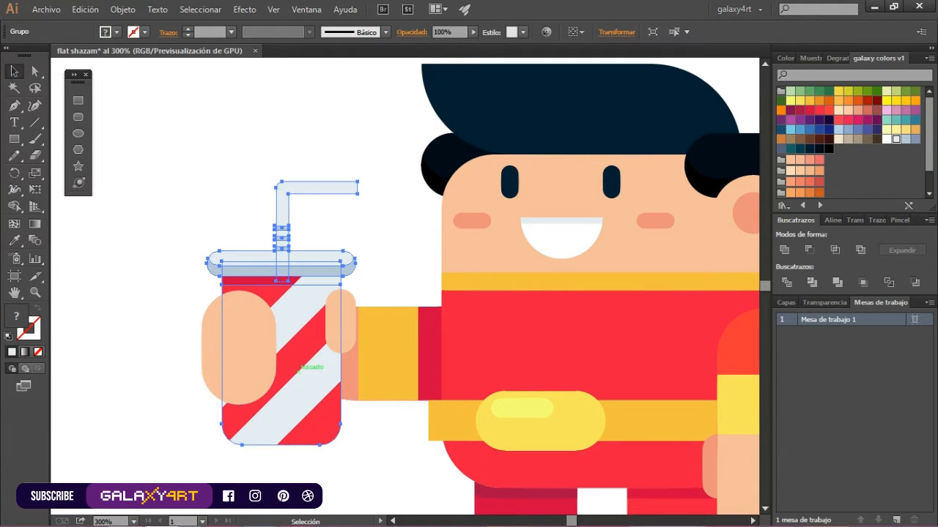
Cut the red cup body, paste it in place inside the isolated cup group, and leave isolation.
click(308, 345)
click(85, 9)
click(107, 63)
double_click(293, 377)
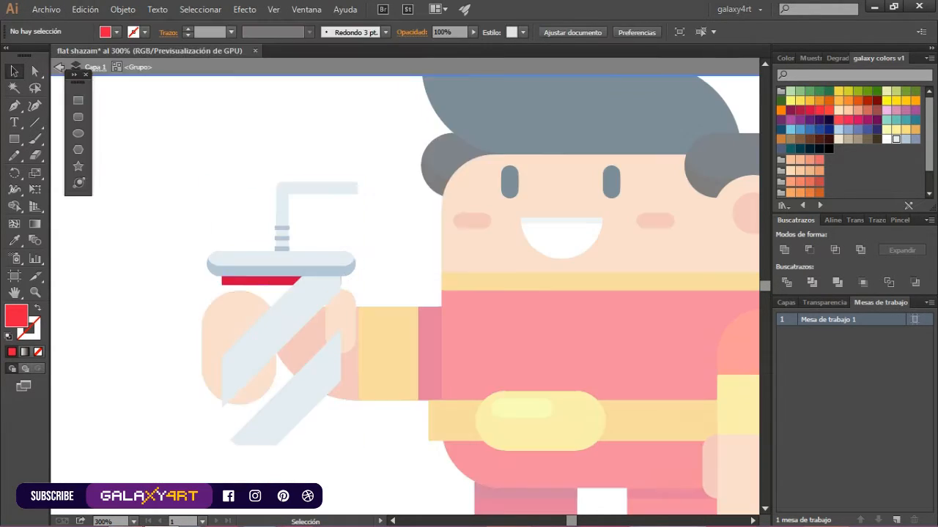
click(85, 10)
click(117, 114)
double_click(156, 258)
scroll(156, 257, down, 1)
Move the whole cup group slightly down within the hand and deselect it.
click(249, 370)
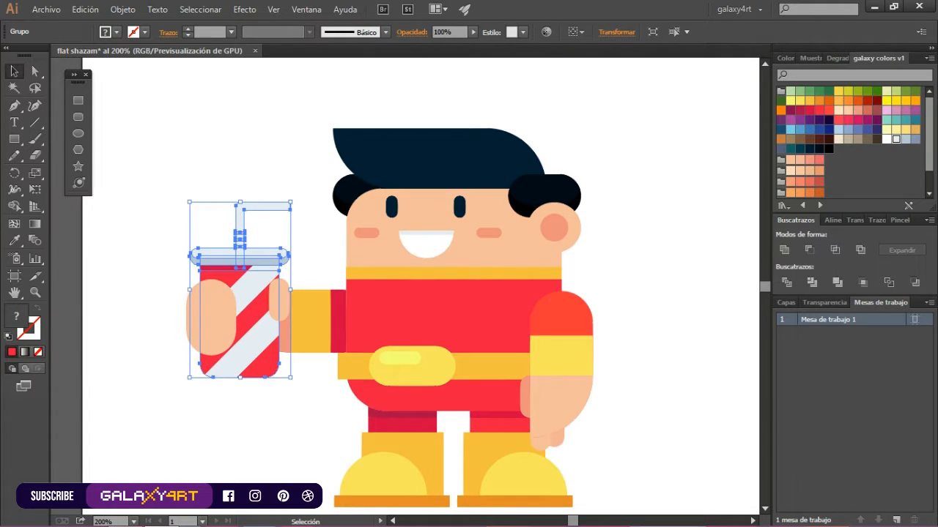
double_click(240, 260)
double_click(156, 258)
double_click(272, 373)
double_click(308, 410)
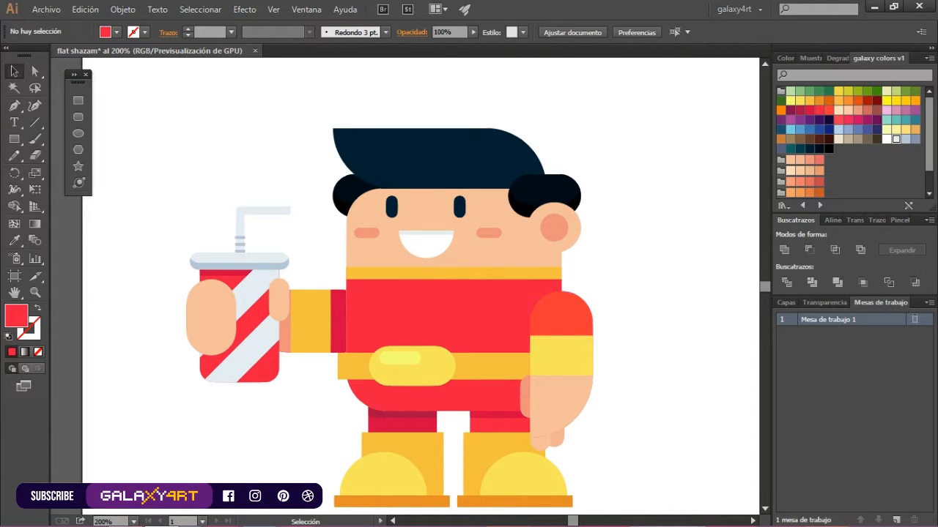
Draw a rectangle about 92.5 by 36 px across the shoulder of the lowered arm, starting on the chest.
scroll(290, 257, down, 1)
key(m)
drag(495, 252, 621, 300)
key(v)
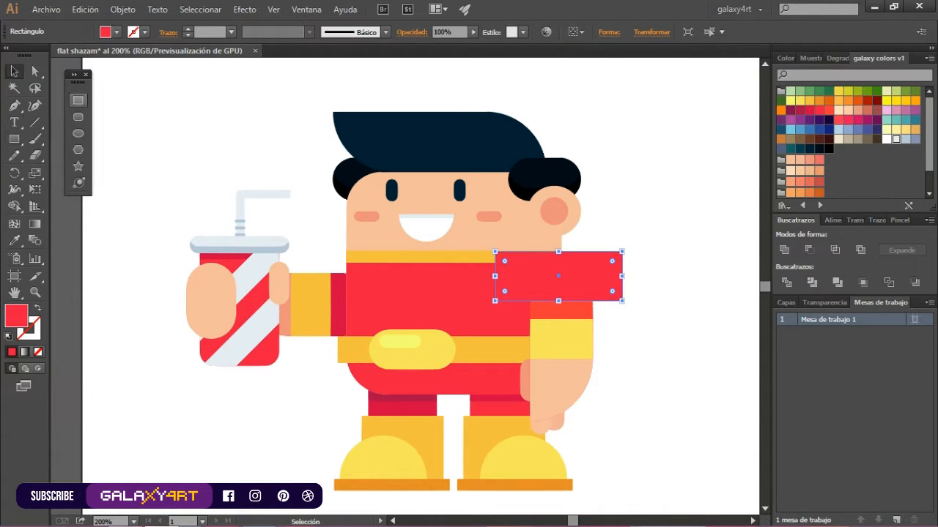
click(645, 280)
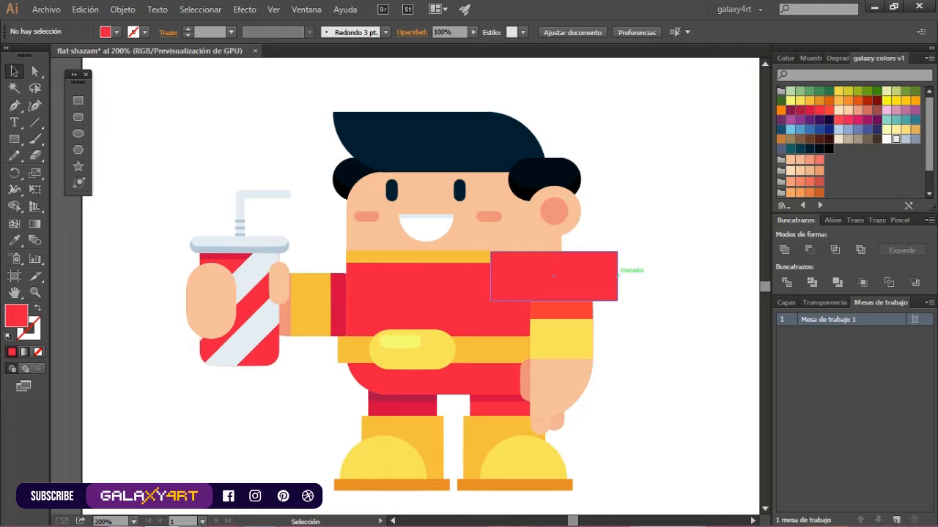
Fill the shoulder rectangle with light grey and send it backward behind the lowered arm.
click(618, 275)
click(895, 139)
click(659, 275)
click(586, 277)
key(ctrl+bracketleft)
click(659, 275)
Round the two chest-side corners of the light grey shoulder rectangle.
click(602, 276)
key(a)
click(490, 252)
drag(500, 261, 511, 273)
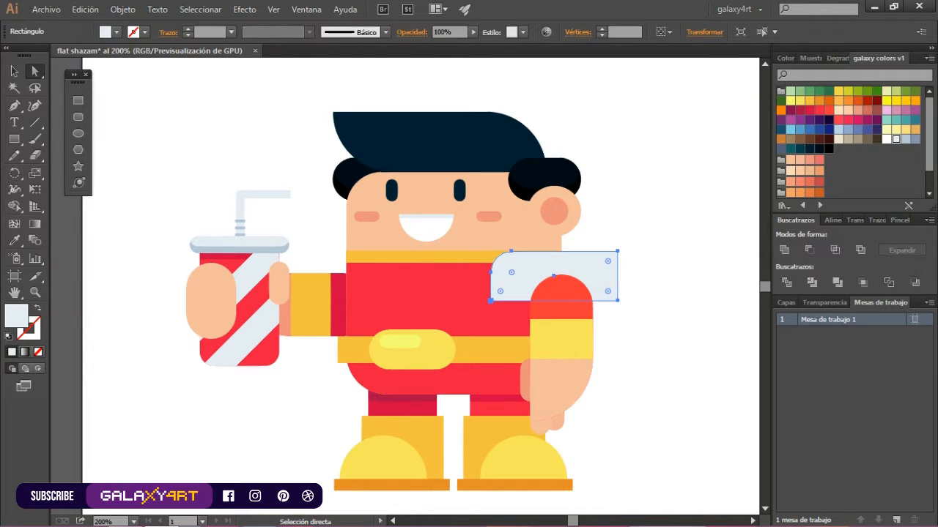
drag(501, 292, 505, 288)
key(ctrl+z)
click(491, 301)
key(ctrl+shift+a)
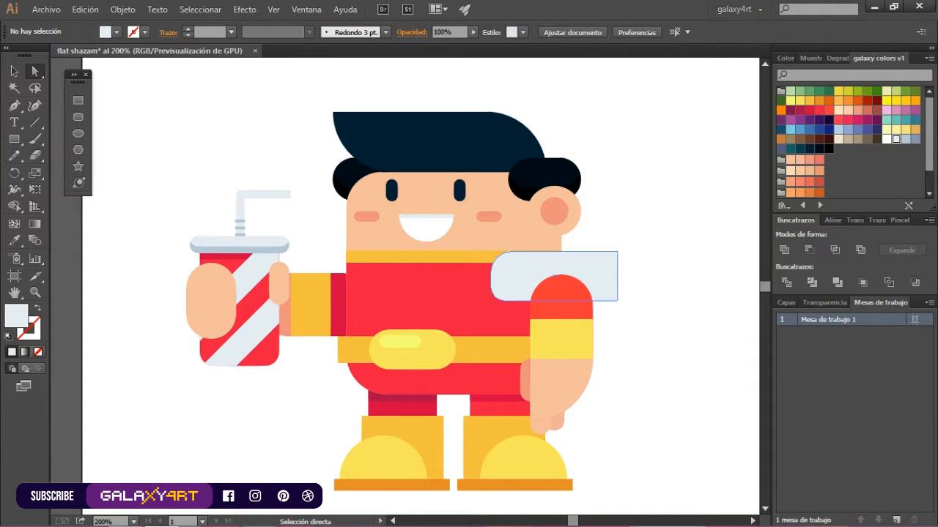
Round the outer upper corner of the shoulder rectangle to about 14.37 px.
click(617, 252)
drag(608, 261, 598, 271)
key(ctrl+shift+a)
click(496, 258)
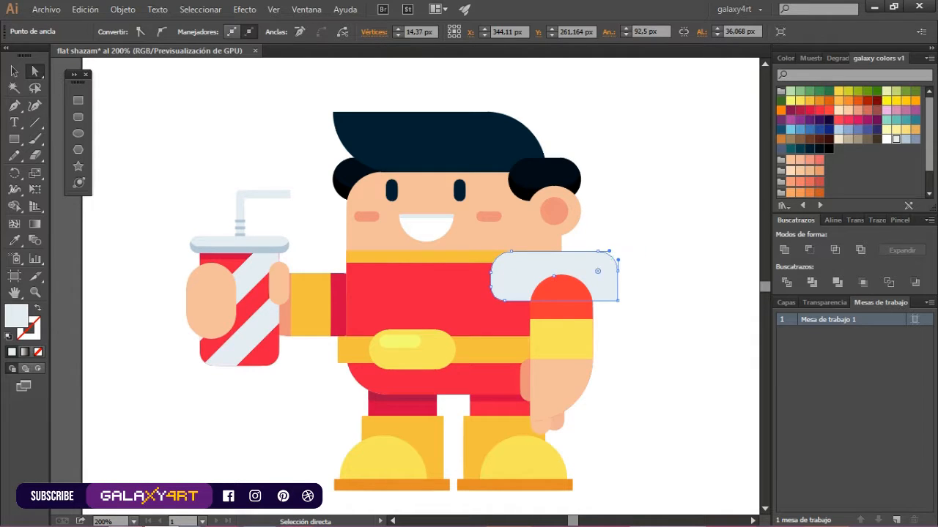
Draw a small circle near the chest-side end of the shoulder piece and fill it light yellow.
key(ctrl+shift+a)
key(l)
drag(501, 262, 527, 287)
click(810, 100)
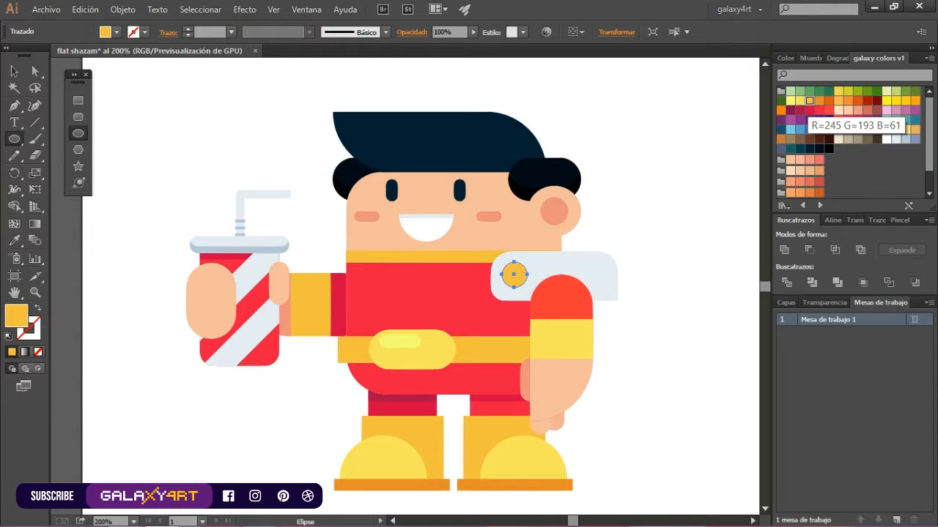
click(800, 101)
Paste a light yellow copy of the circle in front, shift it slightly upward, and colour the rear circle golden yellow.
key(v)
key(ctrl+shift+a)
click(514, 275)
click(809, 100)
key(ctrl+f)
scroll(507, 281, up, 1)
drag(530, 270, 523, 261)
key(ctrl+shift+a)
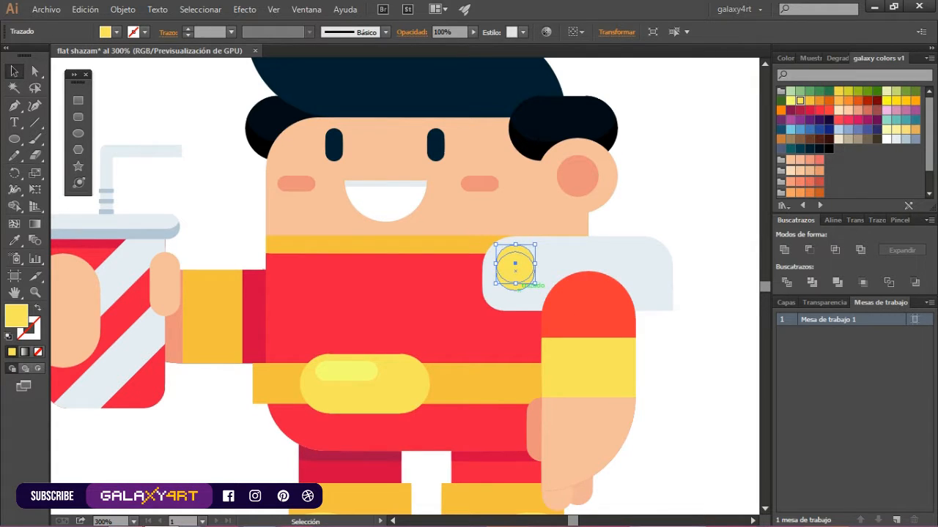
Remove the part of the light circle overhanging the golden one with Shape Builder and group both as a button.
shift+click(519, 280)
key(shift+m)
right_click(520, 280)
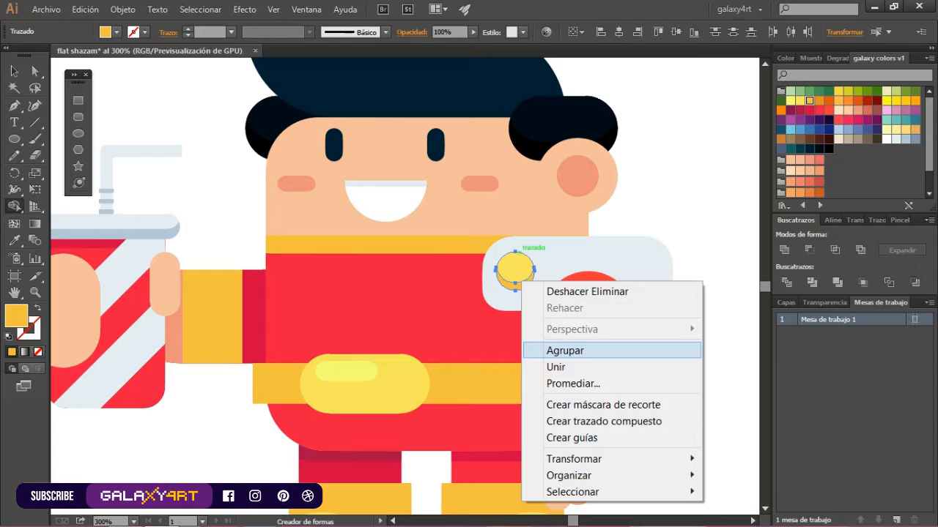
click(564, 350)
key(v)
key(ctrl+shift+a)
Draw a tall rectangle from the shoulder piece down to the hand and send it to the back.
scroll(581, 313, down, 1)
key(m)
drag(641, 287, 599, 413)
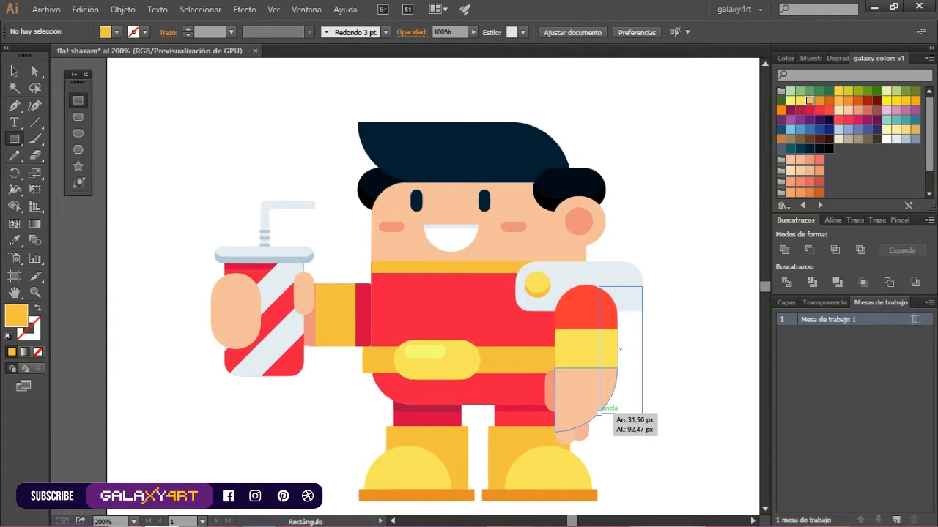
drag(599, 414, 604, 420)
right_click(628, 397)
mouse_move(733, 366)
click(425, 414)
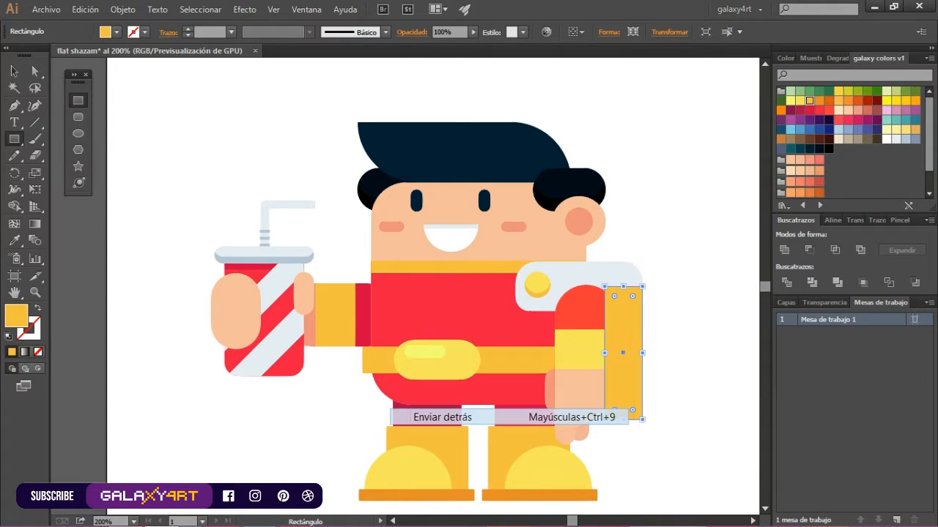
Fill the tall back rectangle with blue-grey and extend its inner side farther behind the arm.
click(896, 139)
click(905, 139)
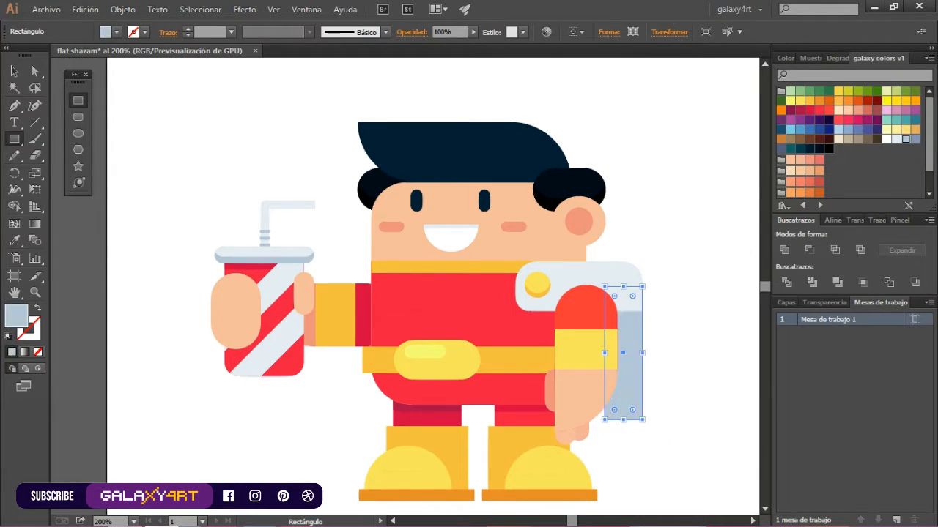
key(v)
key(ctrl+shift+a)
click(629, 359)
drag(604, 353, 591, 352)
key(ctrl+shift+a)
Draw a horizontal band across the lower end of the blue-grey back panel and fill it orange.
key(m)
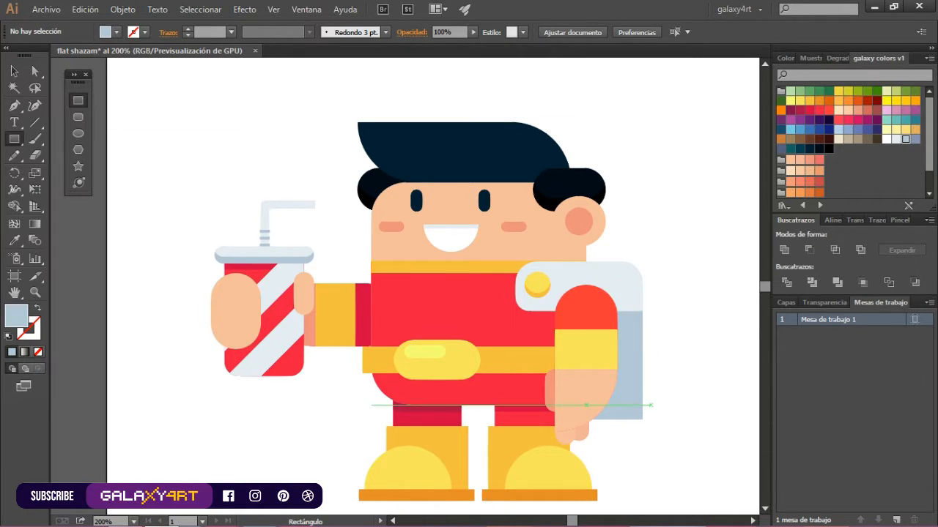
drag(651, 402, 579, 420)
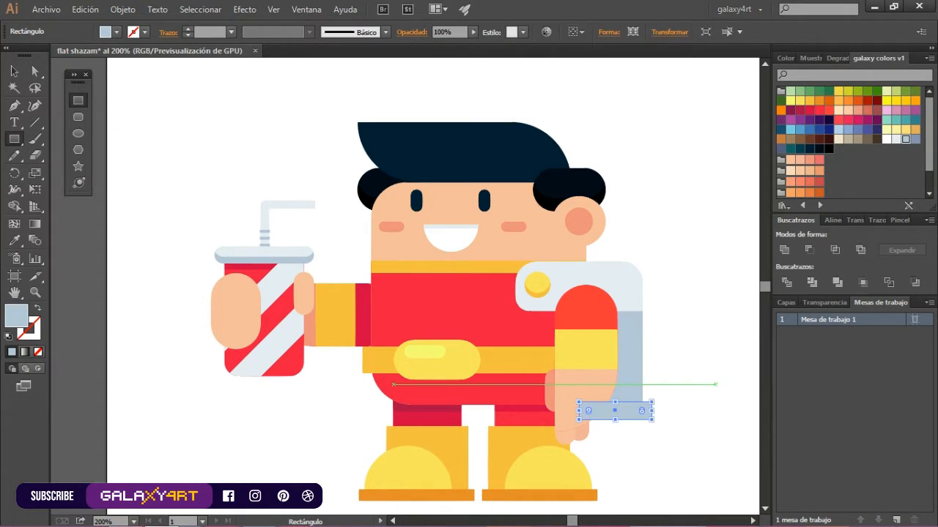
click(819, 100)
key(v)
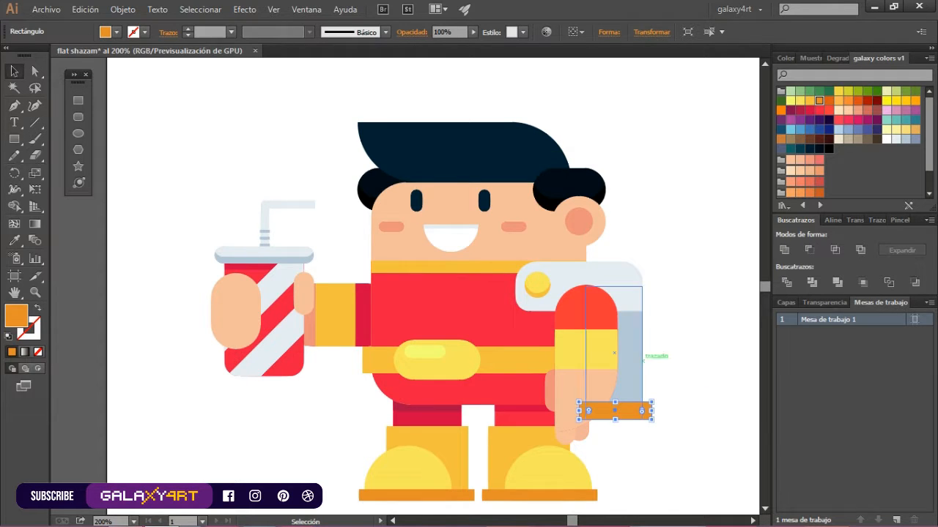
Left-align the orange band with the blue-grey back panel and send the band behind the arm.
shift+click(636, 339)
click(832, 220)
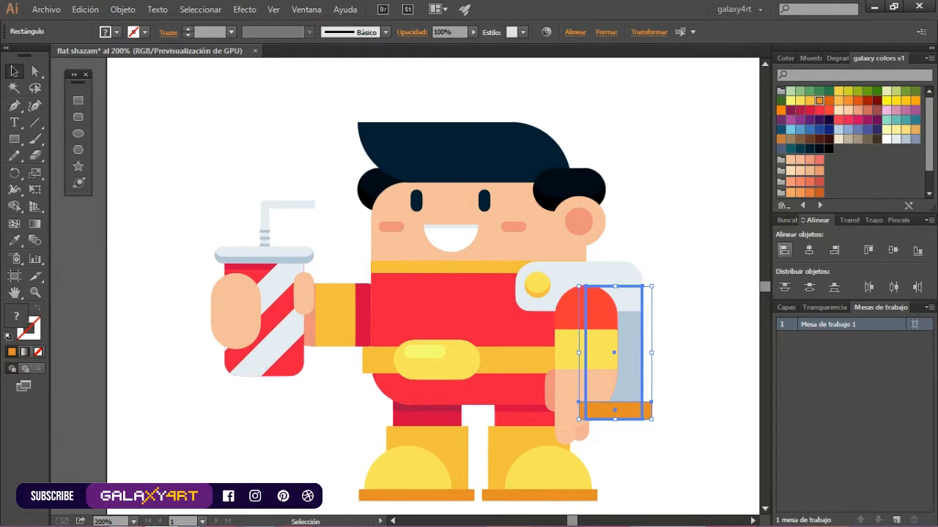
click(785, 250)
click(634, 412)
key(ctrl+[)
Trim the orange band's part that overhangs the blue-grey panel with Shape Builder.
shift+click(632, 359)
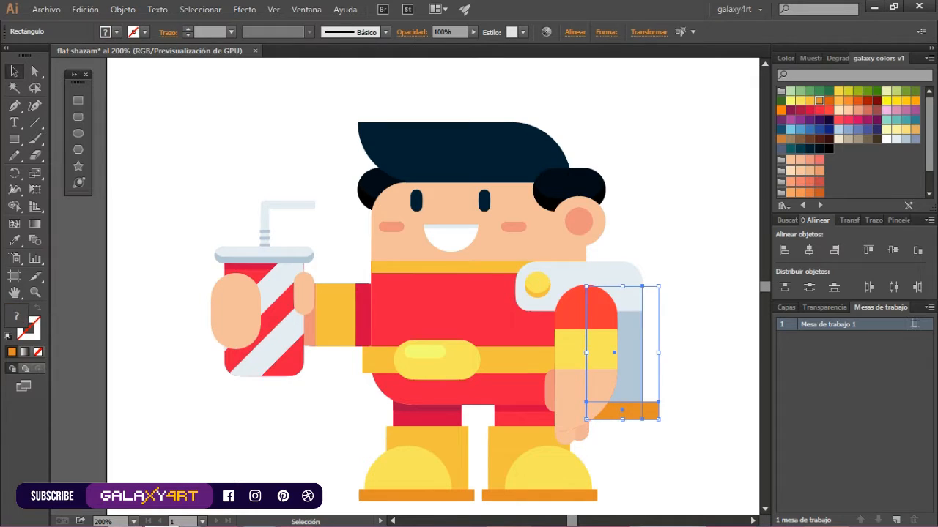
key(shift+m)
alt+click(650, 411)
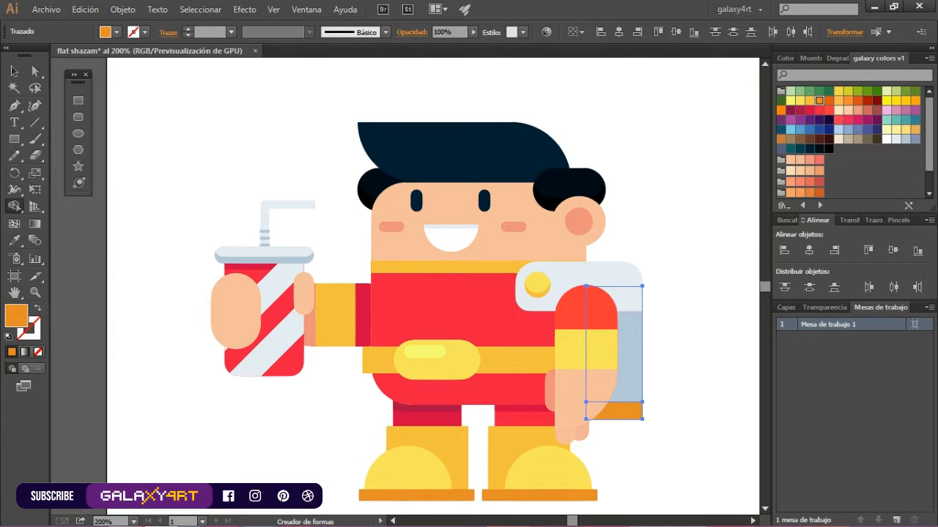
key(v)
click(683, 385)
scroll(291, 175, down, 1)
click(78, 118)
drag(559, 231, 620, 246)
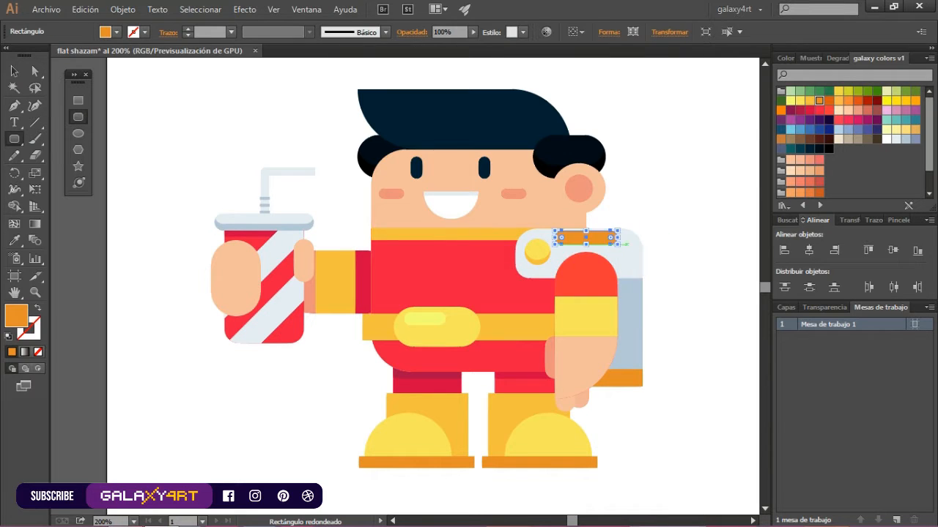
key(ctrl+z)
ctrl+click(623, 247)
click(787, 220)
ctrl+double_click(537, 252)
key(v)
key(Escape)
Draw a white rounded-rectangle highlight along the upper edge of the light grey shoulder piece.
click(78, 117)
drag(552, 229, 612, 239)
click(887, 139)
key(ctrl+shift+a)
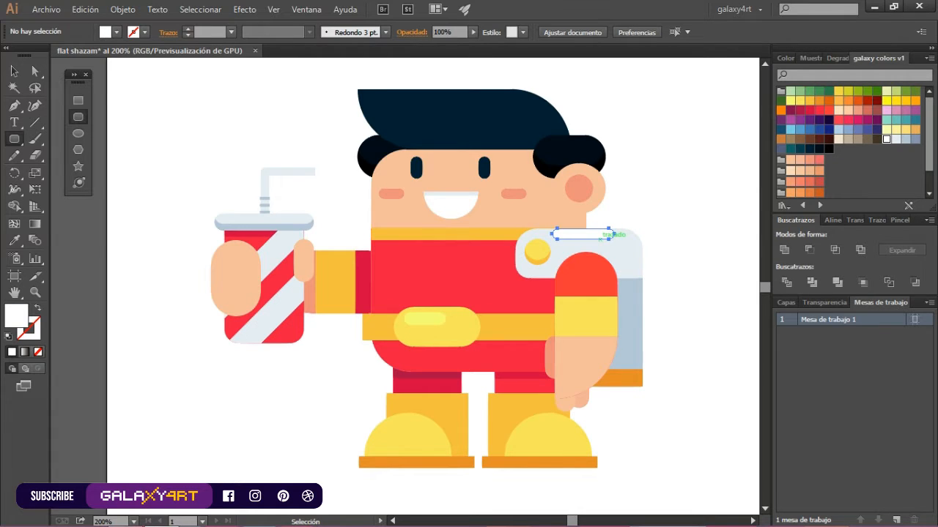
Duplicate the shoulder piece and its button to the cup-side shoulder and arrange them behind the torso.
key(v)
click(537, 251)
alt+drag(536, 251, 375, 251)
key(ctrl+[)
Recolour the cup-side shoulder piece blue-grey and the lower edge of its button orange, then leave isolation.
shift+click(364, 252)
click(906, 139)
click(365, 251)
double_click(365, 251)
click(819, 100)
click(367, 262)
scroll(367, 265, up, 2)
key(Escape)
scroll(312, 249, down, 2)
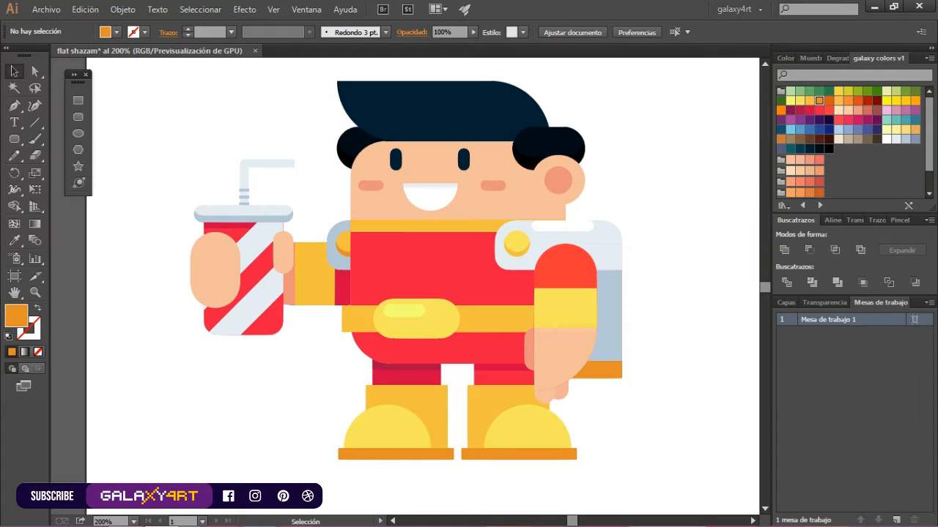
scroll(344, 291, down, 1)
double_click(407, 314)
click(389, 305)
key(Escape)
click(249, 277)
click(275, 285)
click(340, 265)
click(591, 240)
scroll(571, 220, up, 1)
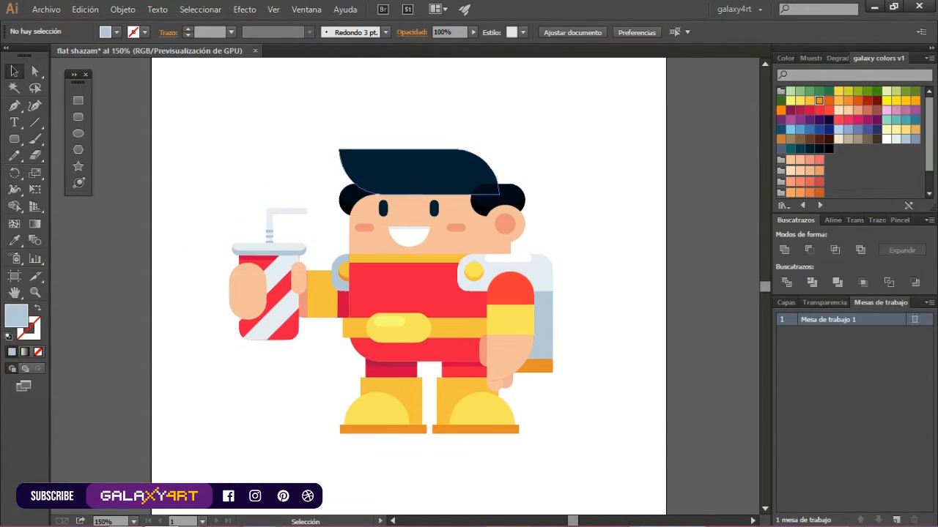
key(m)
drag(579, 187, 624, 231)
key(ctrl+z)
Draw an upright rectangle beside the head, delete its upper-left anchor to make a right triangle, and fill it light yellow.
drag(574, 134, 620, 194)
key(p)
click(619, 134)
key(v)
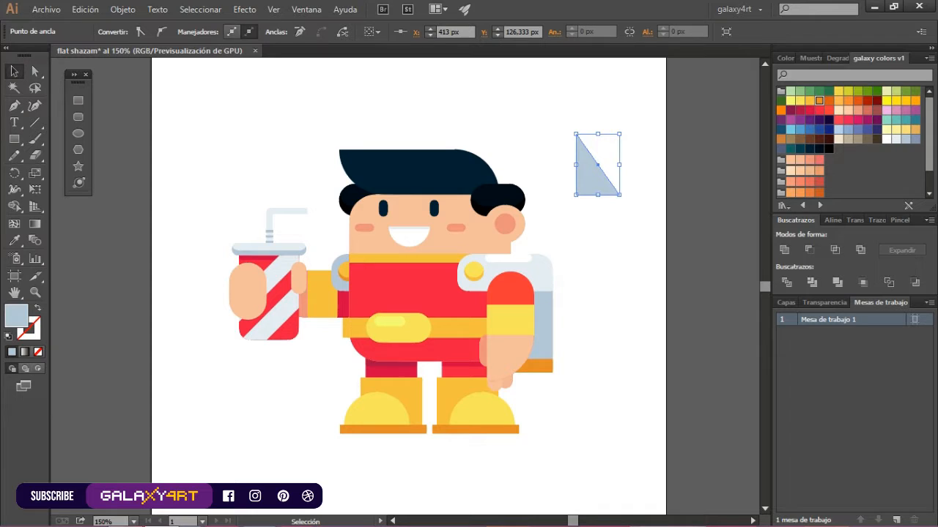
key(ctrl+z)
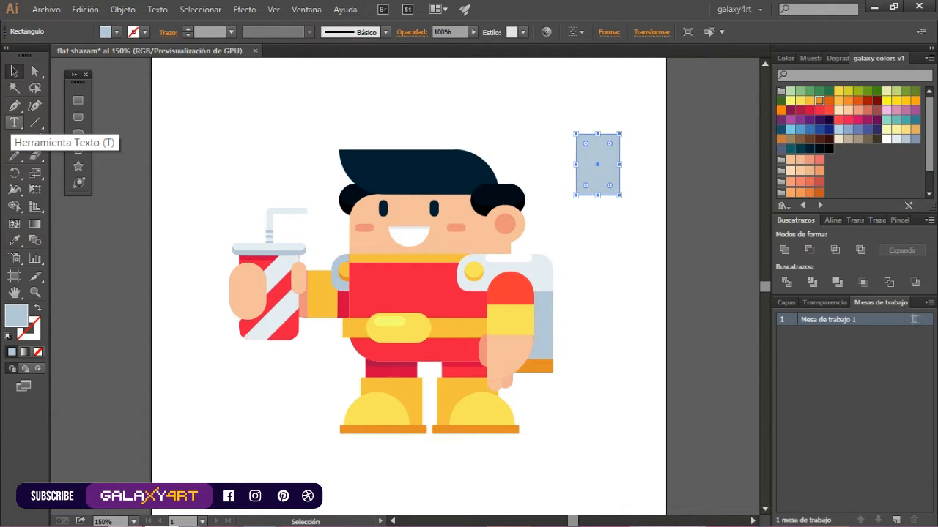
click(14, 105)
click(619, 134)
key(v)
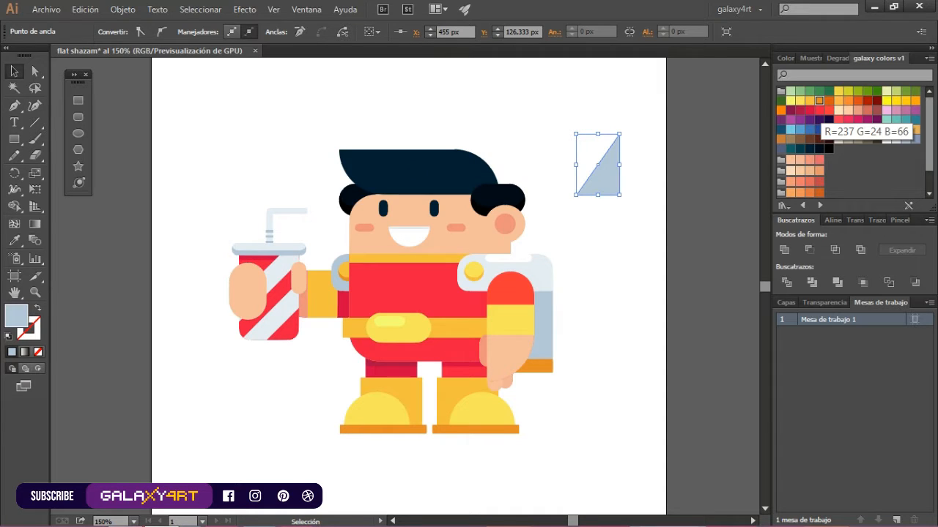
click(799, 100)
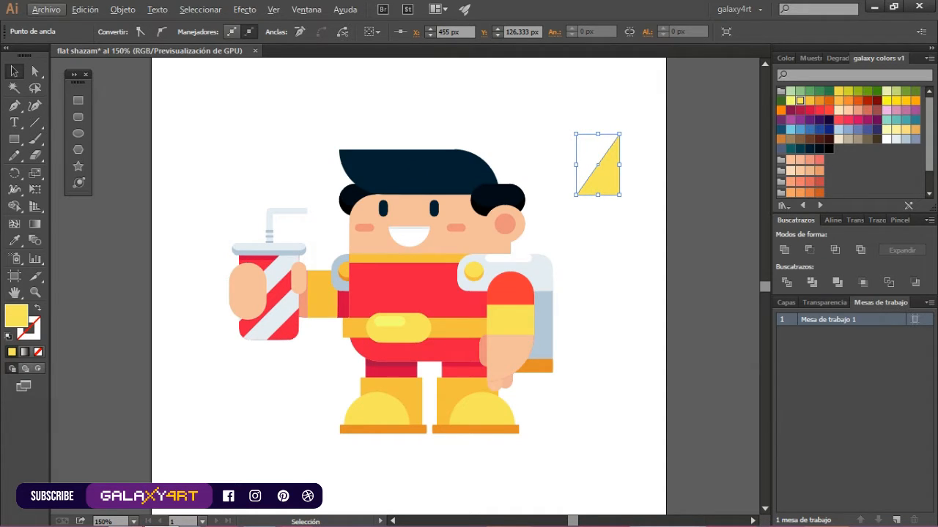
Duplicate the triangle rotated 180°, overlap the two as a lightning bolt, and scale the bolt down.
drag(614, 176, 619, 131)
drag(643, 144, 622, 188)
shift+click(597, 172)
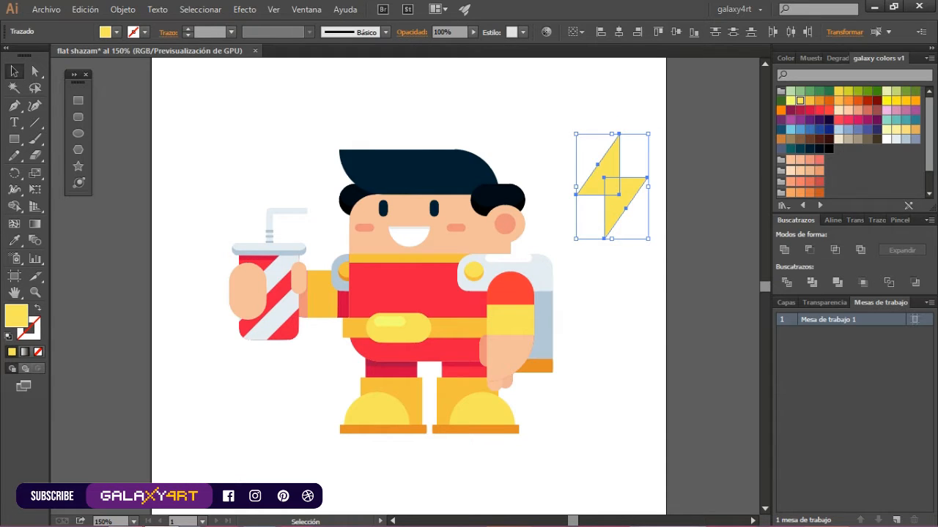
drag(647, 134, 624, 168)
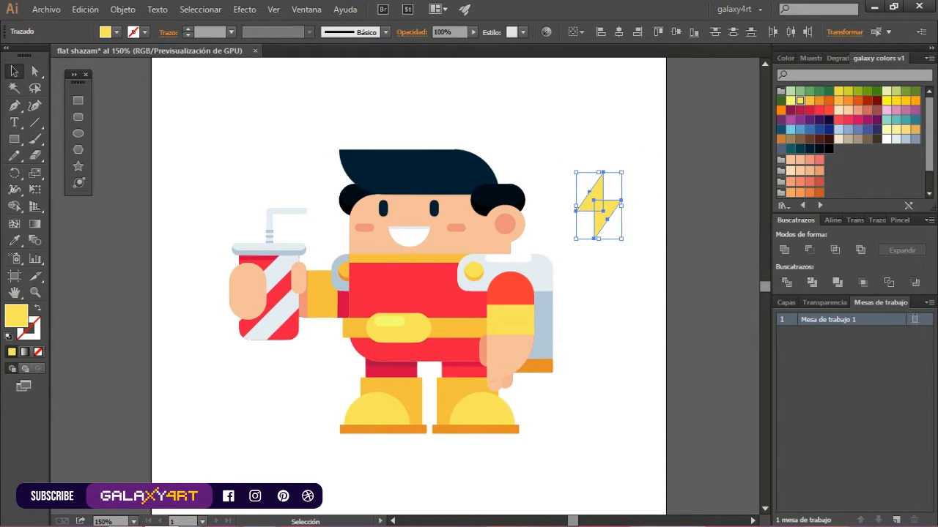
Copy the lightning bolt onto the chest at a smaller size above the belt buckle and group its two triangles.
drag(601, 205, 403, 271)
key(ctrl+plus)
drag(380, 300, 384, 291)
drag(408, 262, 394, 288)
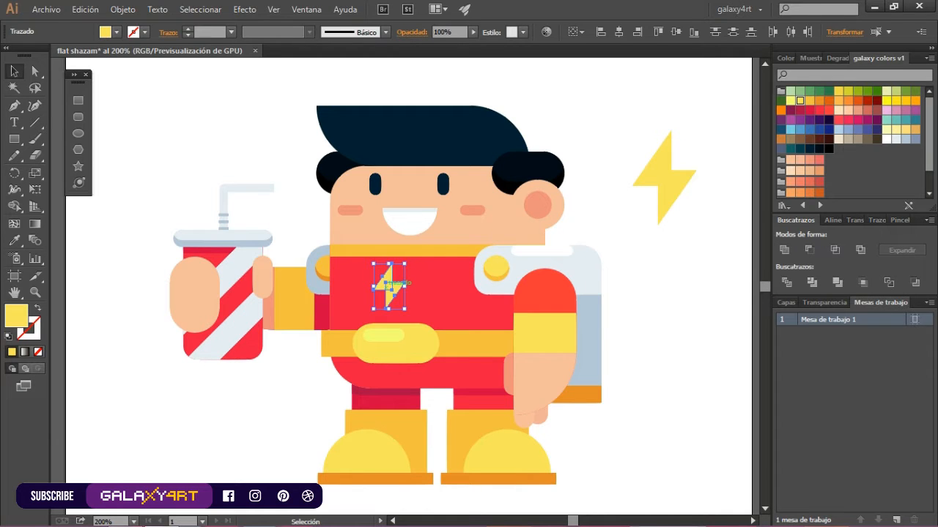
right_click(384, 284)
click(424, 352)
Isolate the chest bolt, slightly round its four outer tips, and leave isolation.
key(ctrl+plus)
double_click(388, 286)
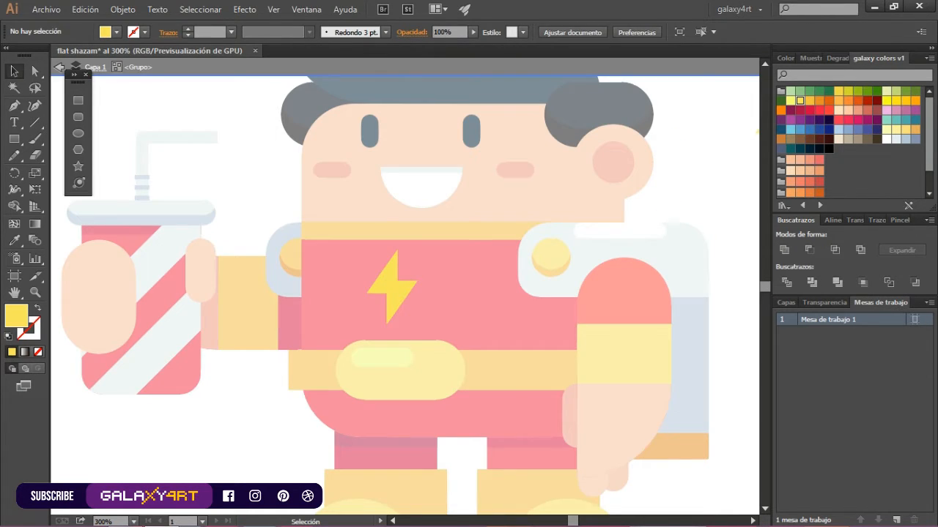
key(a)
click(396, 250)
click(397, 250)
shift+click(416, 282)
shift+click(386, 323)
shift+click(368, 293)
mouse_move(394, 258)
mouse_down()
mouse_move(397, 273)
mouse_move(399, 262)
mouse_up()
key(v)
double_click(338, 258)
scroll(339, 258, down, 3)
scroll(338, 257, up, 1)
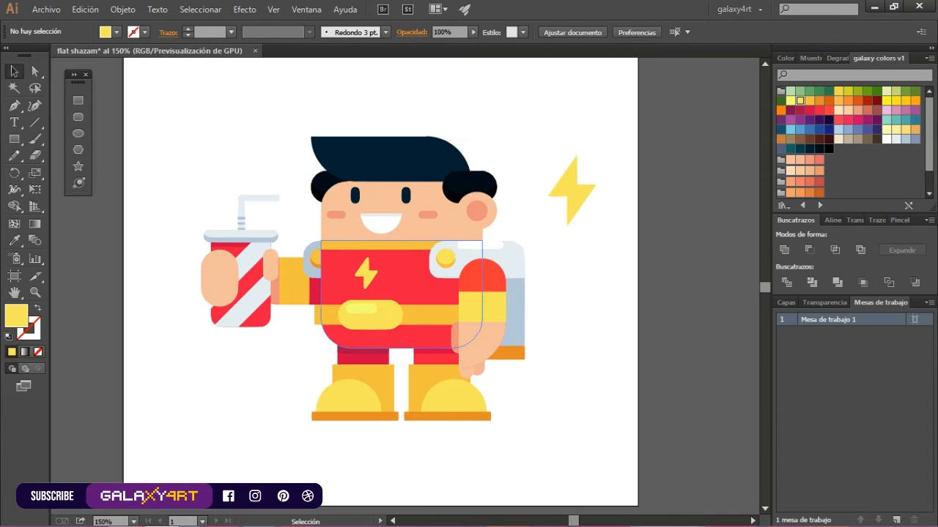
Create an enlarged copy of the chest lightning bolt, fill it orange, and place it behind the light yellow bolt.
scroll(364, 271, up, 2)
drag(370, 273, 362, 265)
drag(380, 303, 410, 342)
drag(396, 294, 396, 286)
drag(379, 299, 380, 299)
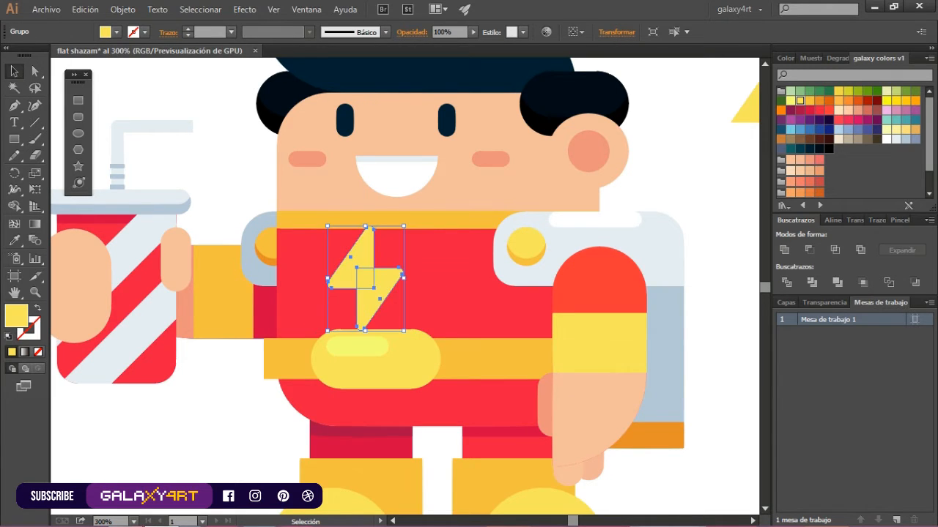
click(808, 101)
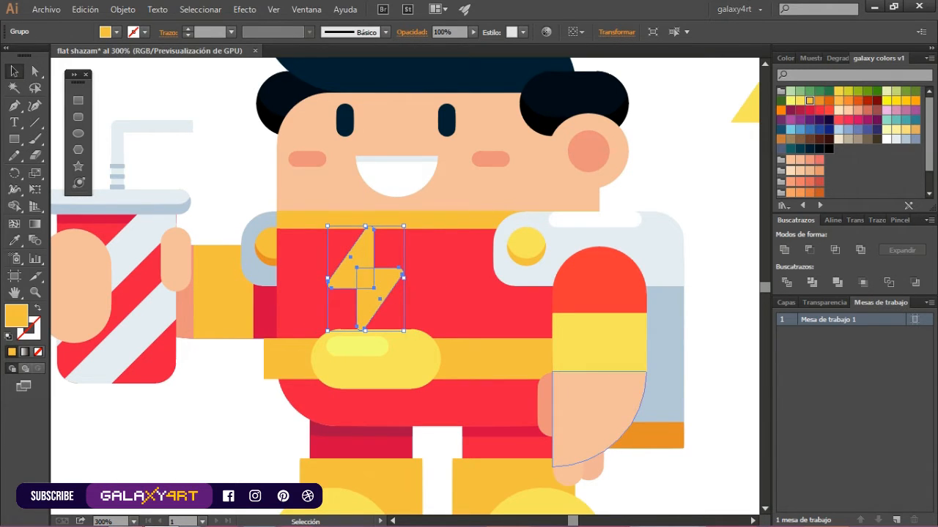
key(ctrl+[)
Ungroup the orange bolt and adjust its two triangles to even out the border around the light yellow bolt.
shift+click(439, 308)
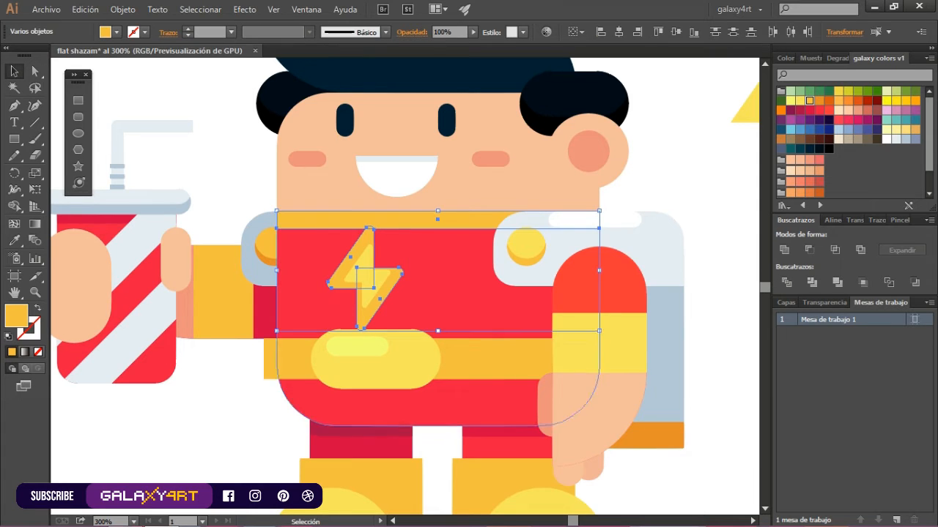
click(369, 240)
scroll(387, 257, up, 2)
double_click(349, 227)
drag(347, 222, 351, 222)
key(Escape)
right_click(351, 222)
click(402, 305)
click(432, 315)
drag(373, 343, 374, 331)
drag(330, 257, 326, 257)
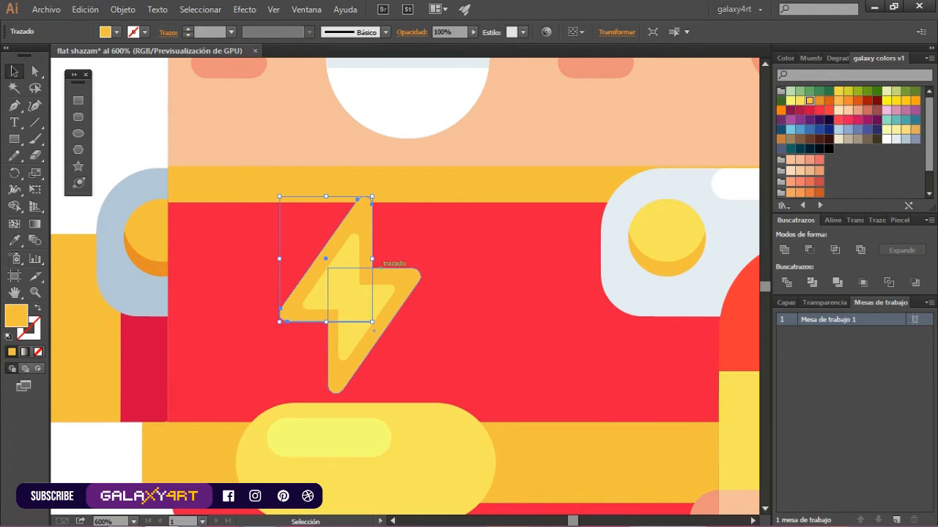
Group the orange bolt's two triangles again and shift both chest bolts slightly up, away from the belt buckle.
shift+click(408, 282)
right_click(408, 282)
click(450, 352)
scroll(364, 281, down, 1)
shift+click(355, 291)
scroll(394, 339, down, 2)
scroll(378, 299, up, 2)
drag(378, 301, 378, 290)
key(ctrl+shift+a)
Delete the spare lightning bolt beside the head.
scroll(371, 295, down, 4)
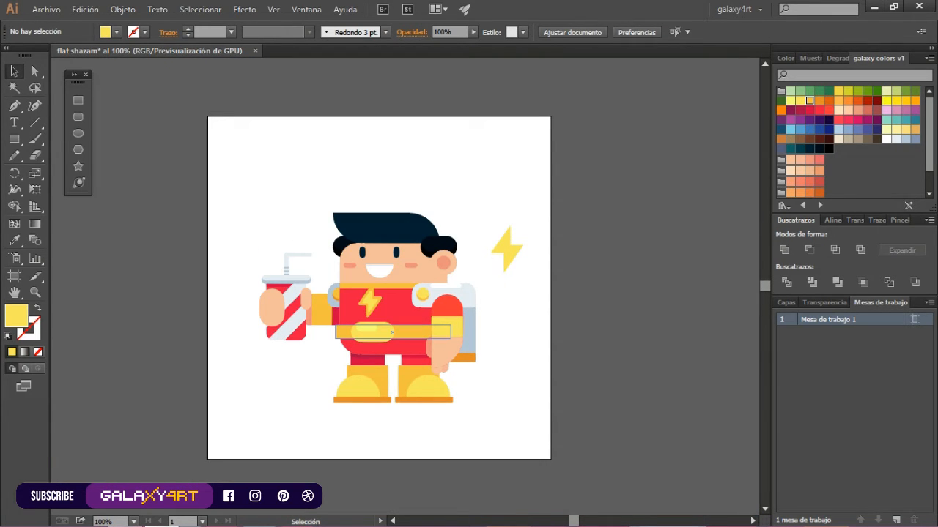
scroll(389, 304, up, 2)
click(627, 194)
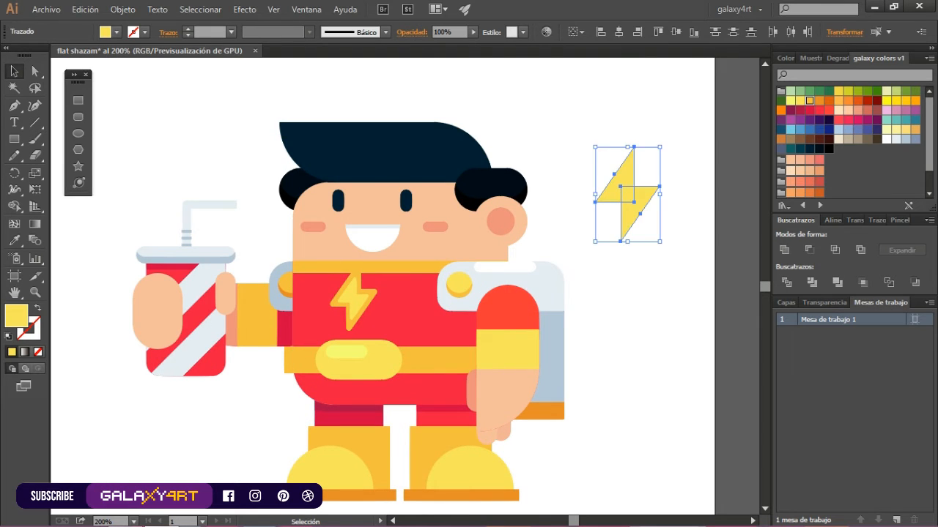
key(Delete)
Duplicate the light grey shoulder piece slightly downward, fill the copy crimson, and place it behind the original as a shadow.
click(459, 301)
drag(459, 301, 459, 308)
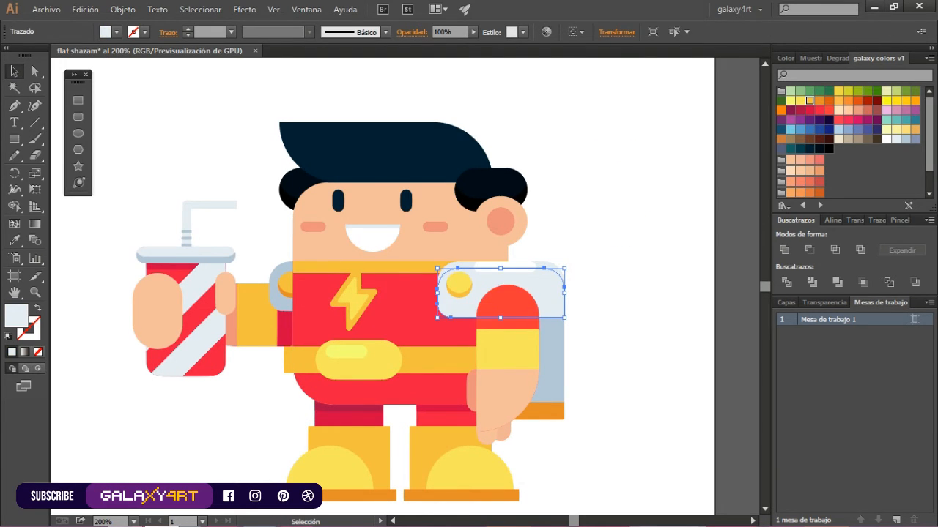
click(809, 109)
key(ctrl+bracketleft)
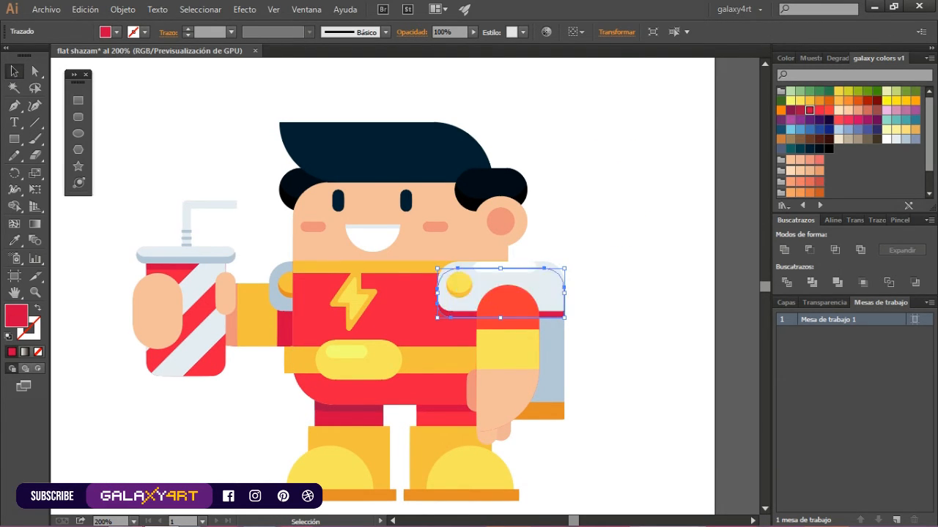
Trim away the part of the crimson shoulder shadow outside the torso with the Shape Builder tool.
shift+click(448, 334)
key(shift+m)
alt+click(551, 314)
key(v)
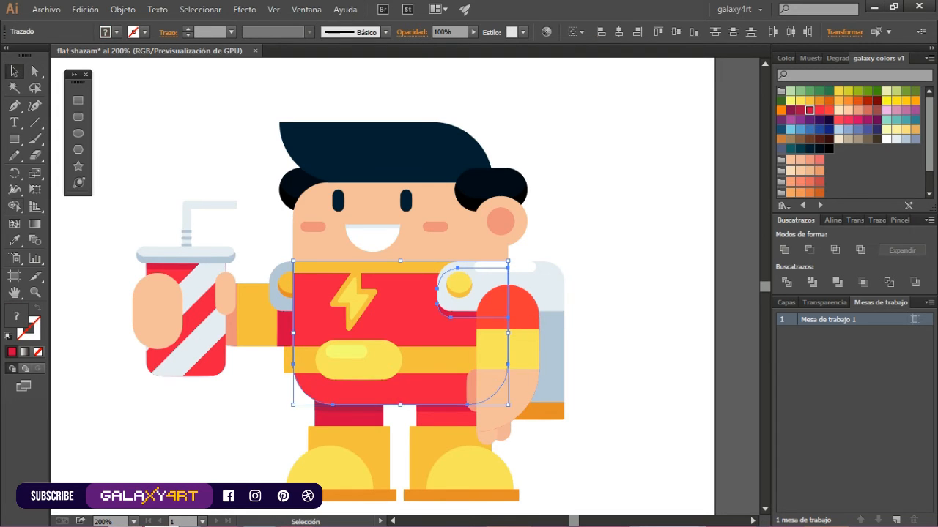
click(622, 315)
Draw a long, thin crimson rounded rectangle beneath the boots as a ground line, extending past both sides of the character.
alt+scroll(578, 234, down, 1)
scroll(578, 234, down, 1)
click(78, 116)
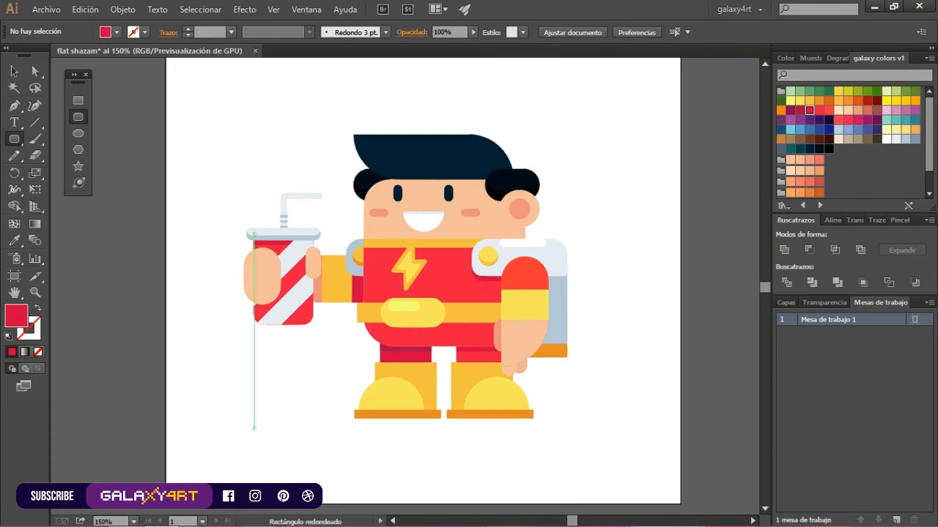
drag(236, 419, 576, 429)
key(ctrl+shift+a)
key(v)
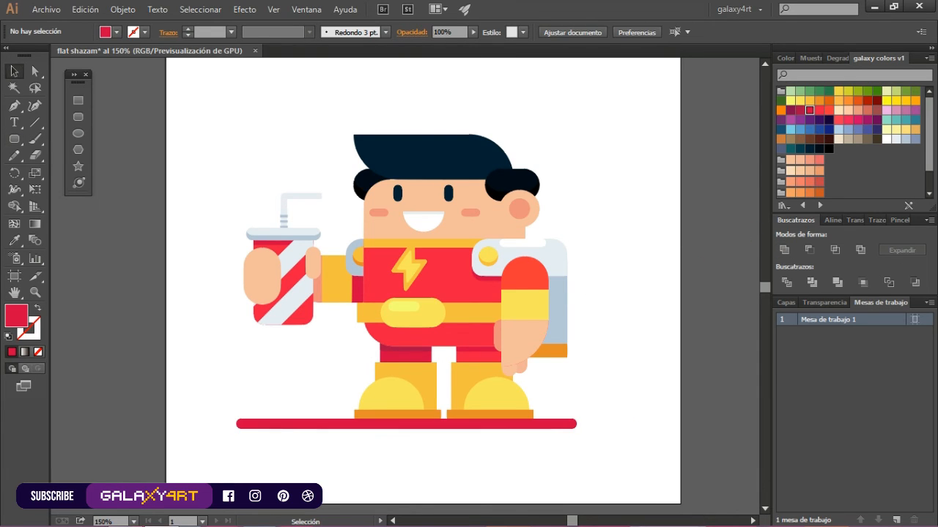
click(558, 424)
click(800, 110)
key(ctrl+shift+a)
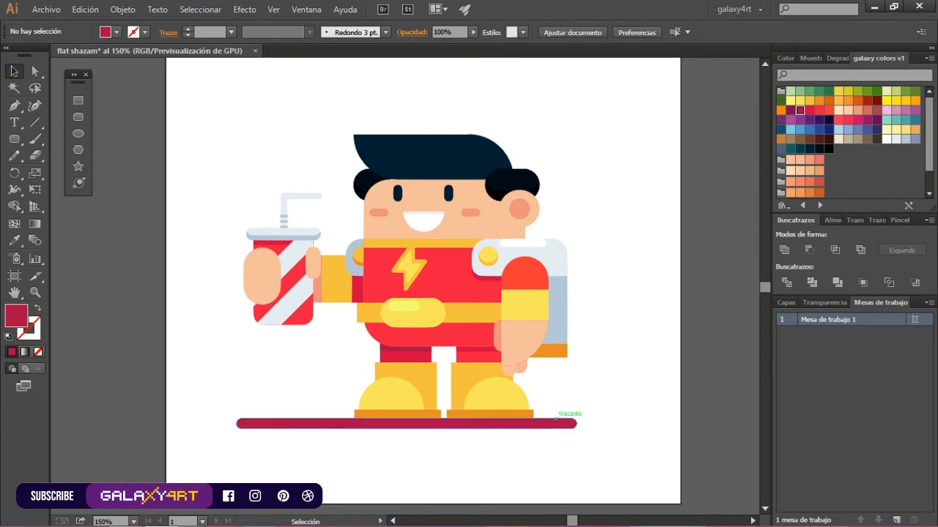
key(ctrl+z)
key(ctrl+z)
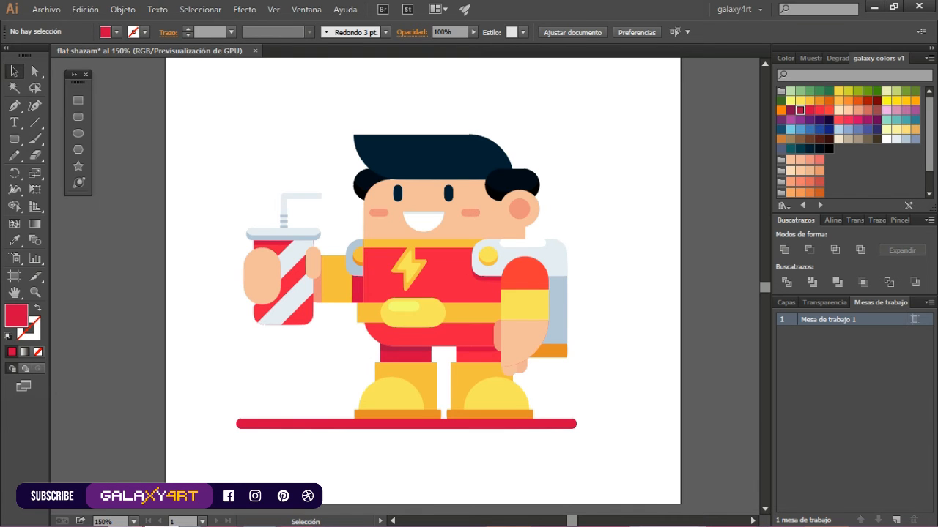
scroll(385, 268, up, 2)
drag(424, 270, 419, 269)
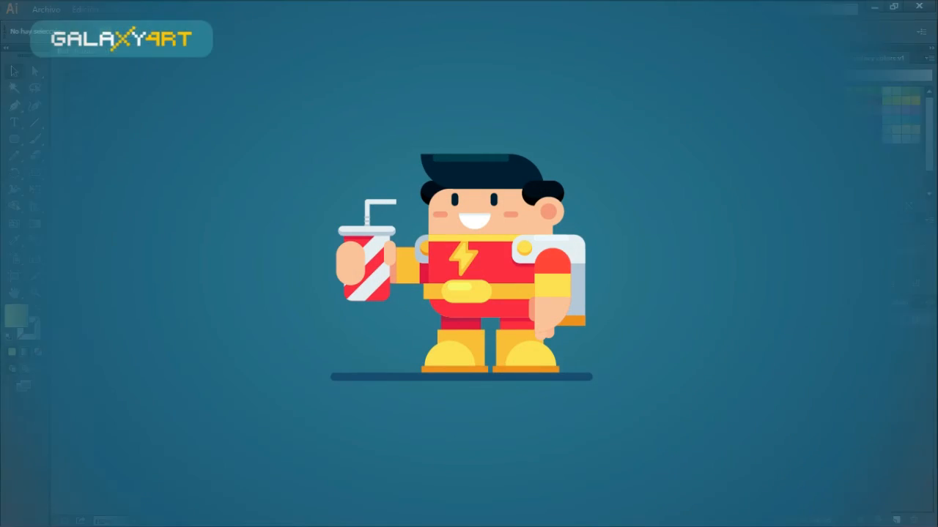